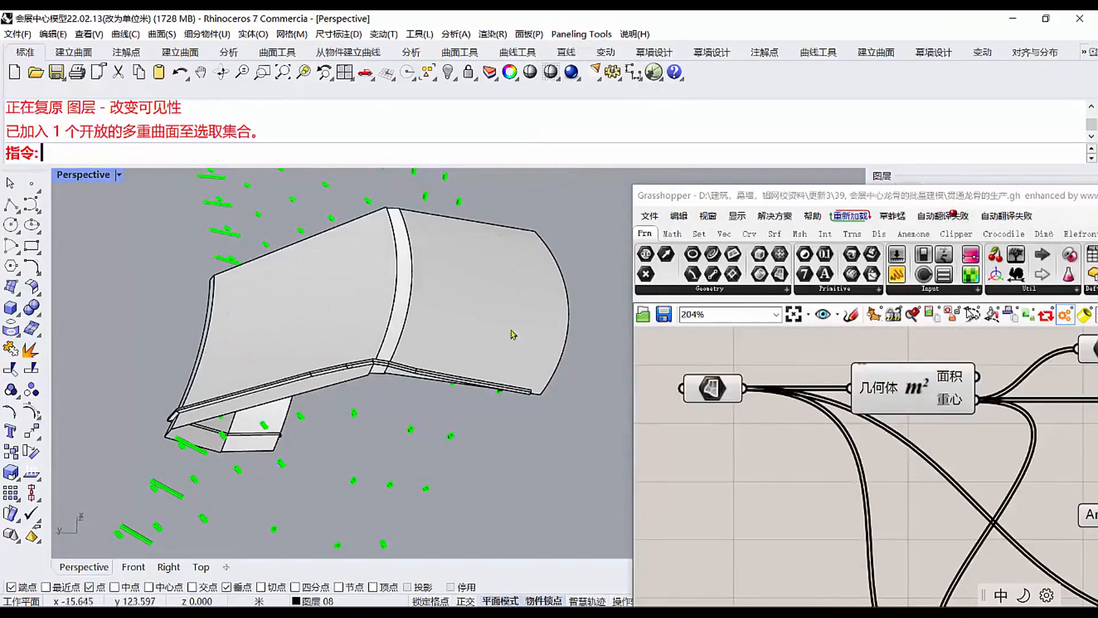
Hide the selected roof surface and ungroup the green support cylinders into separately selectable surfaces.
{"action": "left_click", "coordinate": [442, 70]}
{"action": "scroll", "coordinate": [526, 363], "scroll_direction": "up", "scroll_amount": 10}
{"action": "left_click", "coordinate": [510, 378]}
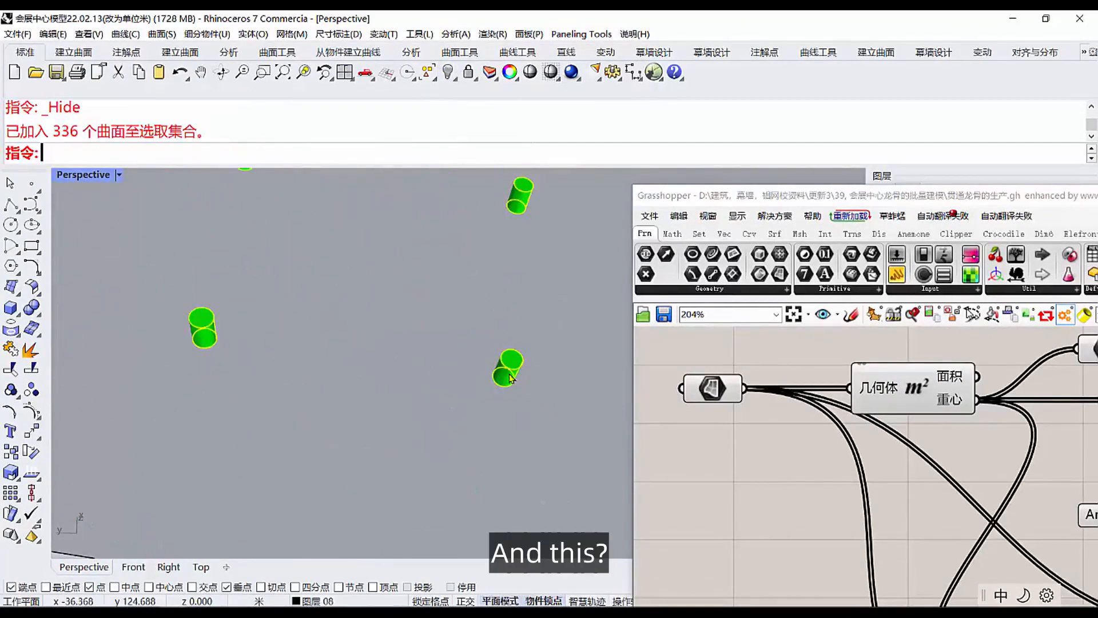
{"action": "scroll", "coordinate": [510, 377], "scroll_direction": "down", "scroll_amount": 5}
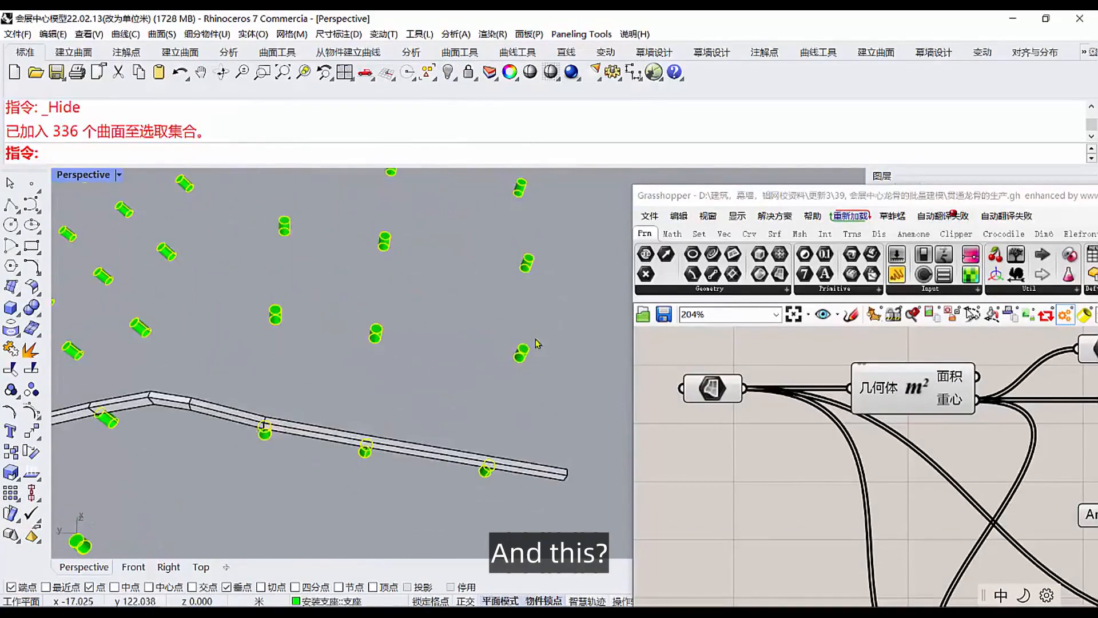
{"action": "left_click", "coordinate": [32, 397]}
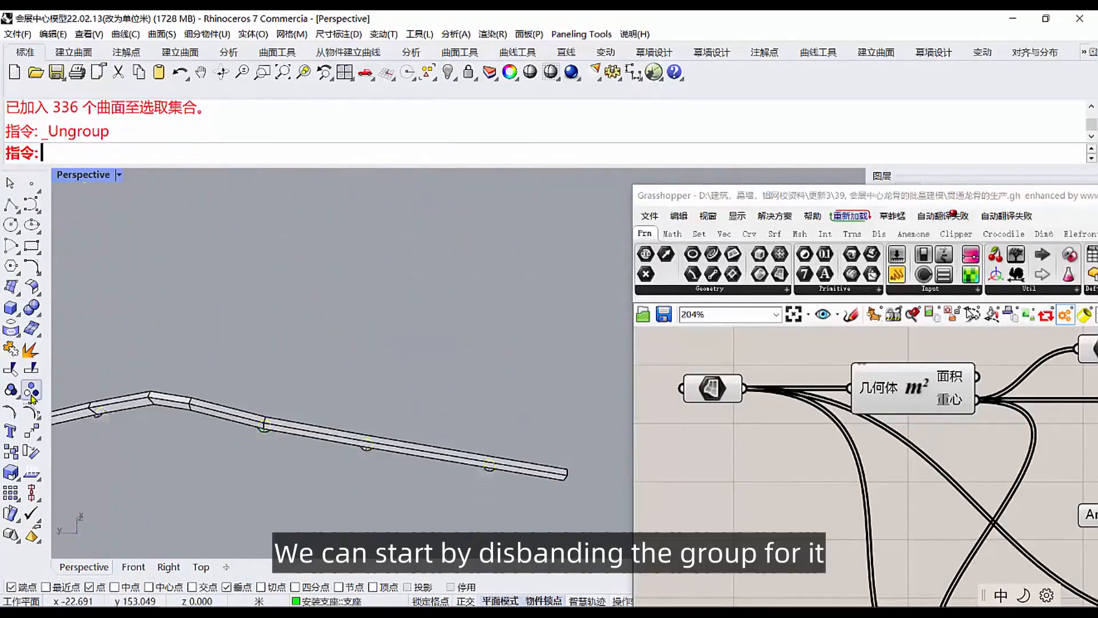
{"action": "left_click", "coordinate": [31, 349]}
{"action": "key", "text": "Escape"}
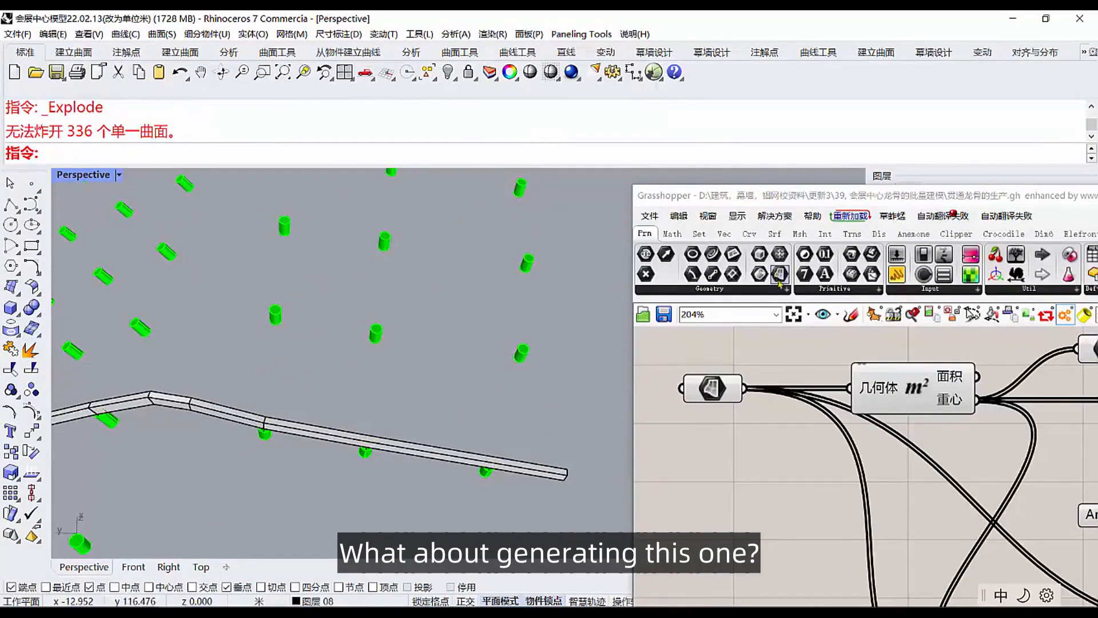
Reference the end-cap surfaces of the support row next to the existing keel, in order along the row, into a new Surface parameter.
{"action": "right_click", "coordinate": [712, 389]}
{"action": "left_click", "coordinate": [744, 495]}
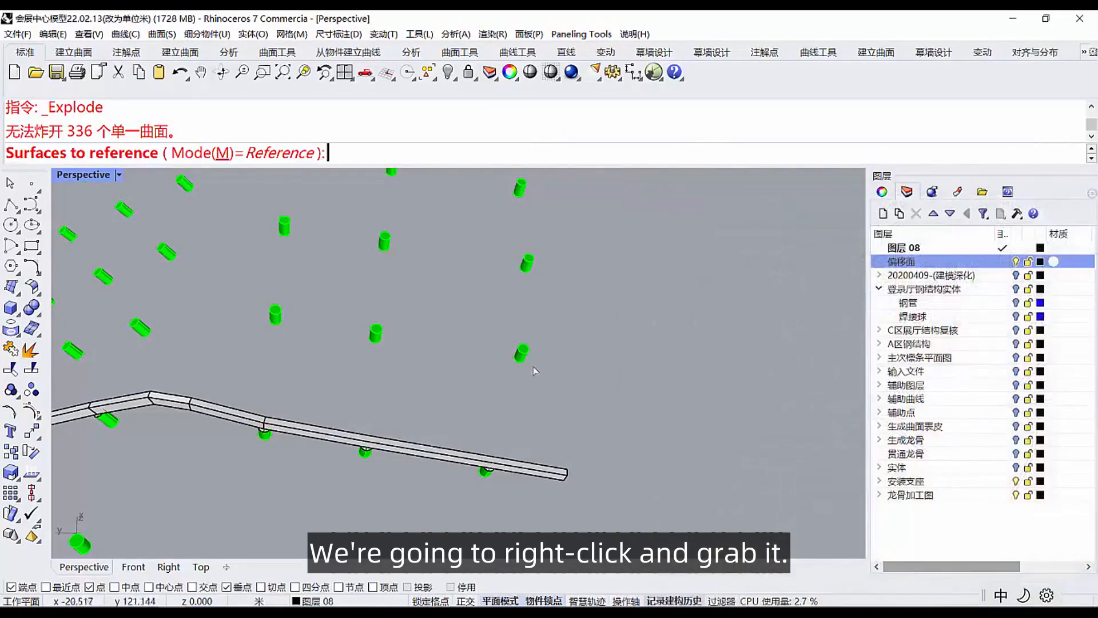
{"action": "scroll", "coordinate": [529, 355], "scroll_direction": "up", "scroll_amount": 10}
{"action": "scroll", "coordinate": [530, 354], "scroll_direction": "down", "scroll_amount": 8}
{"action": "scroll", "coordinate": [485, 373], "scroll_direction": "up", "scroll_amount": 7}
{"action": "left_click", "coordinate": [485, 373]}
{"action": "scroll", "coordinate": [517, 382], "scroll_direction": "down", "scroll_amount": 8}
{"action": "scroll", "coordinate": [440, 359], "scroll_direction": "up", "scroll_amount": 7}
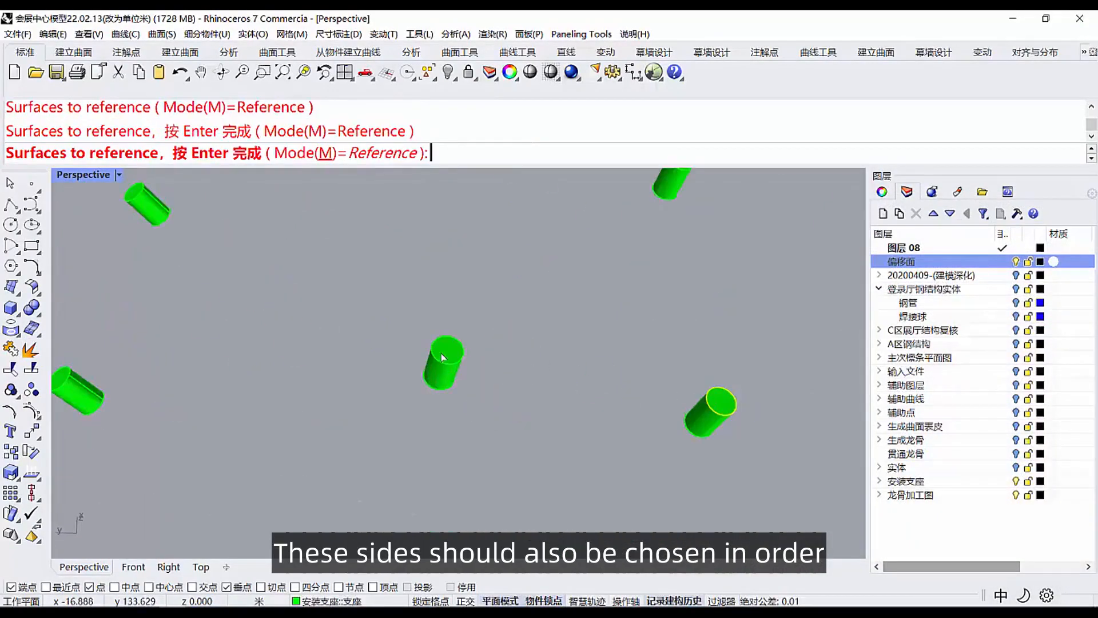
{"action": "left_click", "coordinate": [440, 354]}
{"action": "scroll", "coordinate": [440, 353], "scroll_direction": "down", "scroll_amount": 7}
{"action": "scroll", "coordinate": [494, 400], "scroll_direction": "up", "scroll_amount": 7}
{"action": "scroll", "coordinate": [495, 401], "scroll_direction": "up", "scroll_amount": 5}
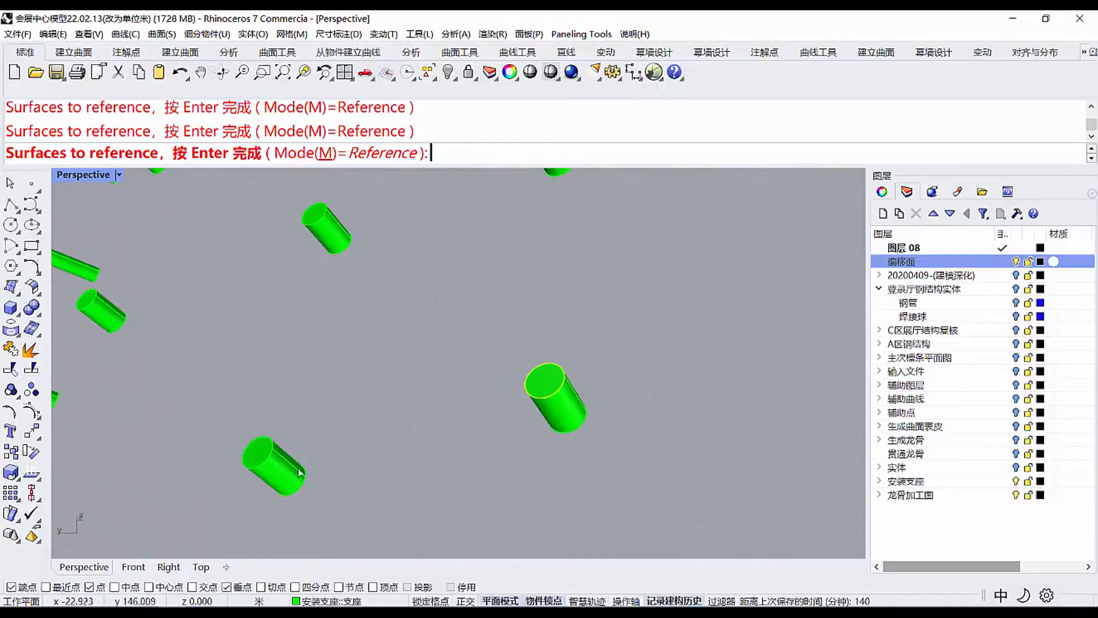
{"action": "left_click", "coordinate": [258, 455]}
{"action": "scroll", "coordinate": [258, 454], "scroll_direction": "down", "scroll_amount": 7}
{"action": "scroll", "coordinate": [453, 408], "scroll_direction": "up", "scroll_amount": 7}
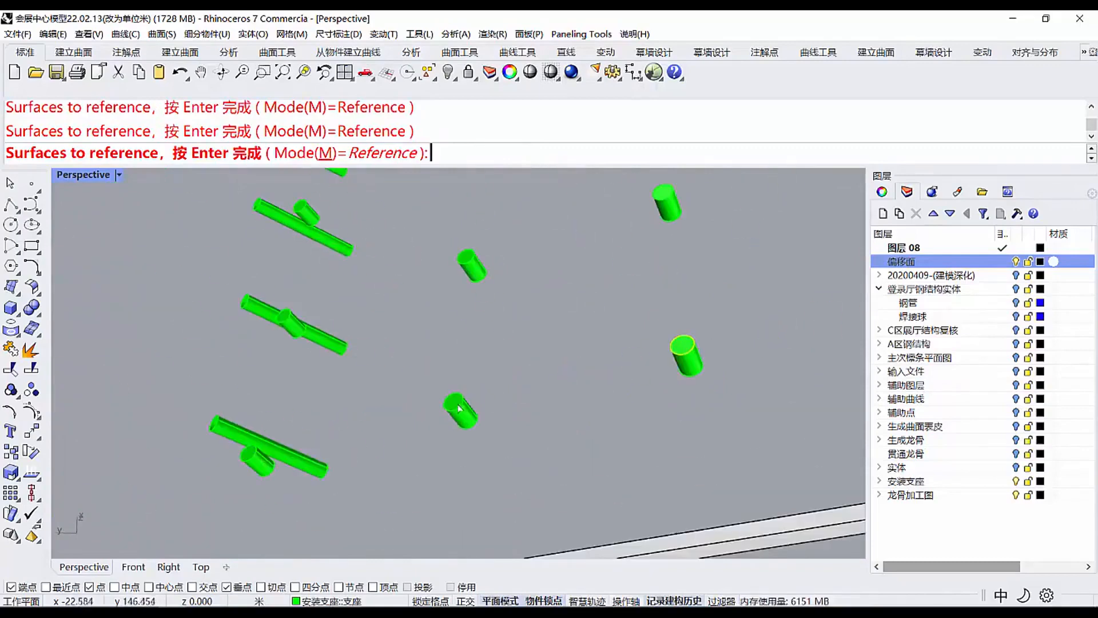
{"action": "scroll", "coordinate": [544, 380], "scroll_direction": "down", "scroll_amount": 7}
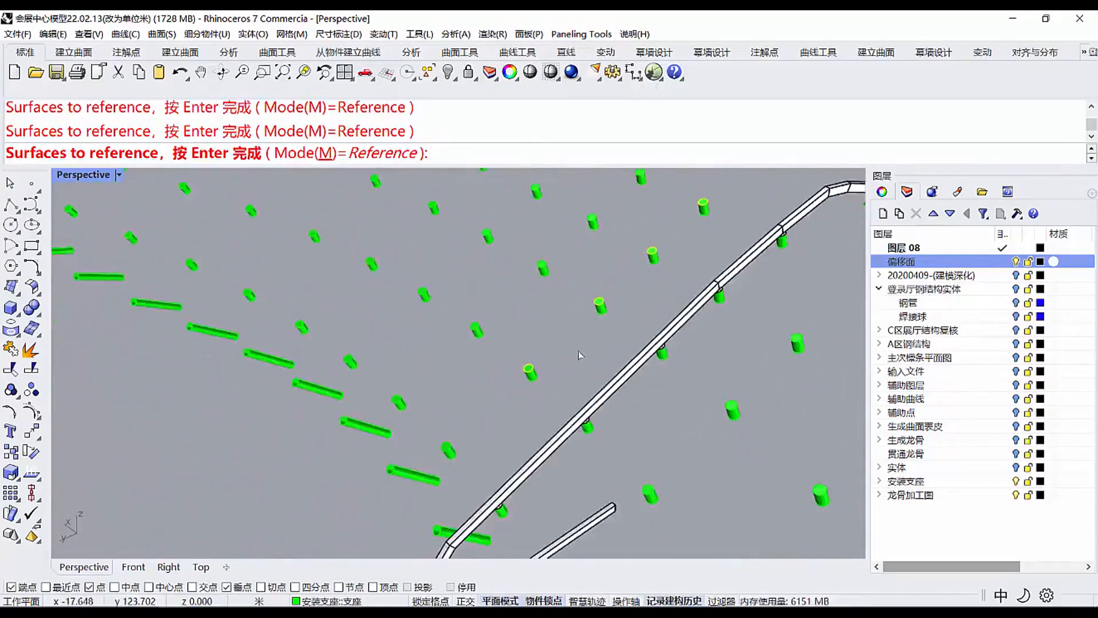
{"action": "scroll", "coordinate": [445, 445], "scroll_direction": "up", "scroll_amount": 7}
{"action": "scroll", "coordinate": [445, 445], "scroll_direction": "down", "scroll_amount": 7}
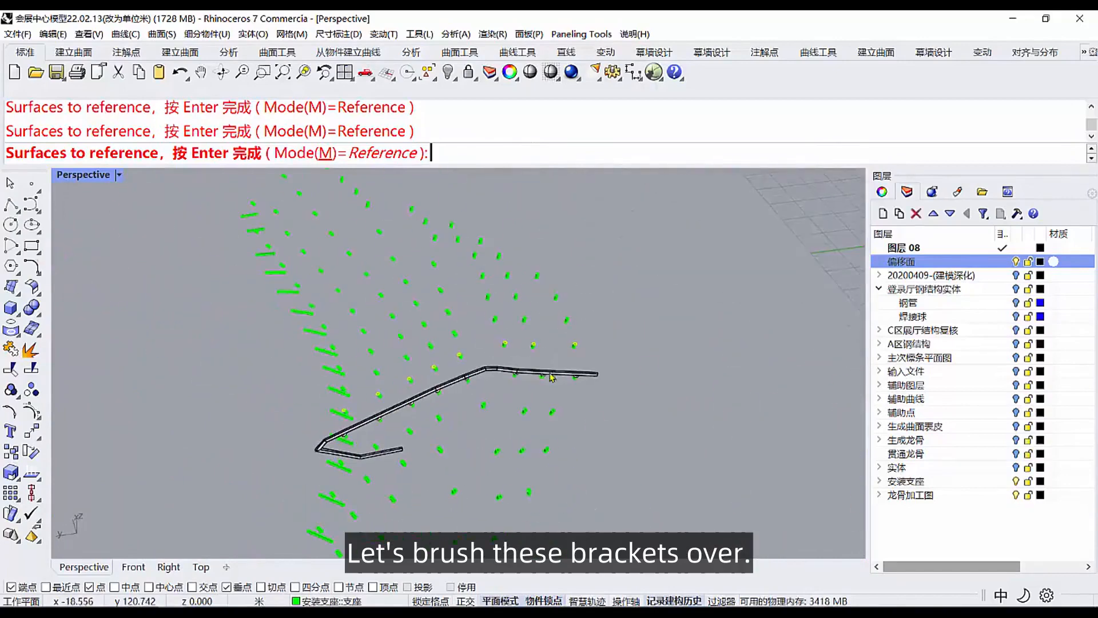
{"action": "key", "text": "Return"}
Internalise the picked surfaces in the new Surface parameter and connect it to the definition's existing Surface parameter.
{"action": "right_click", "coordinate": [811, 447]}
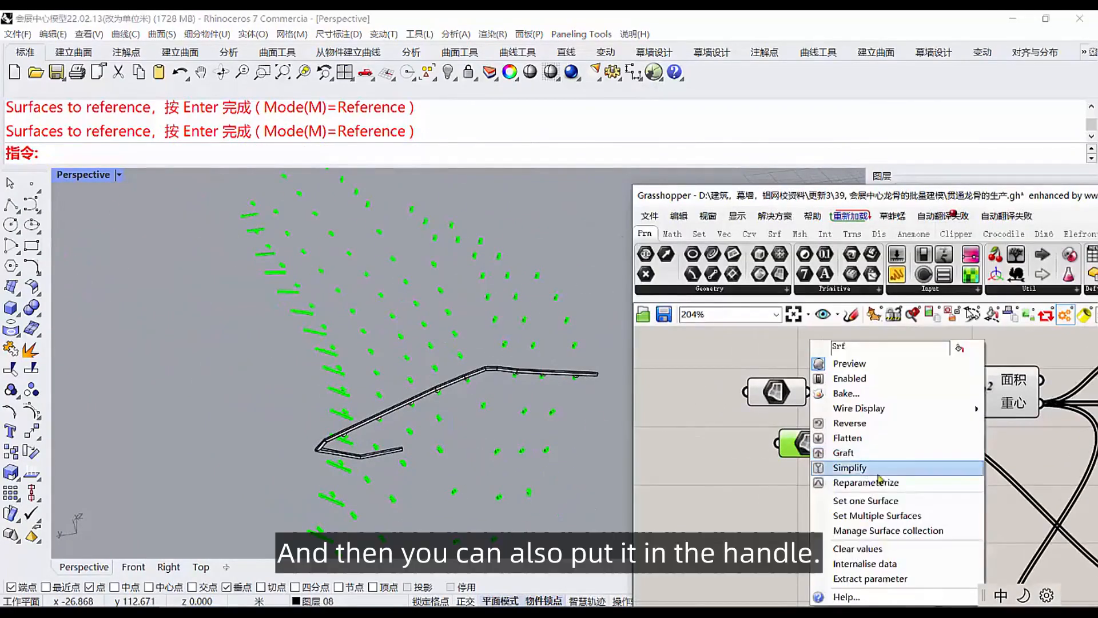
{"action": "left_click", "coordinate": [857, 563]}
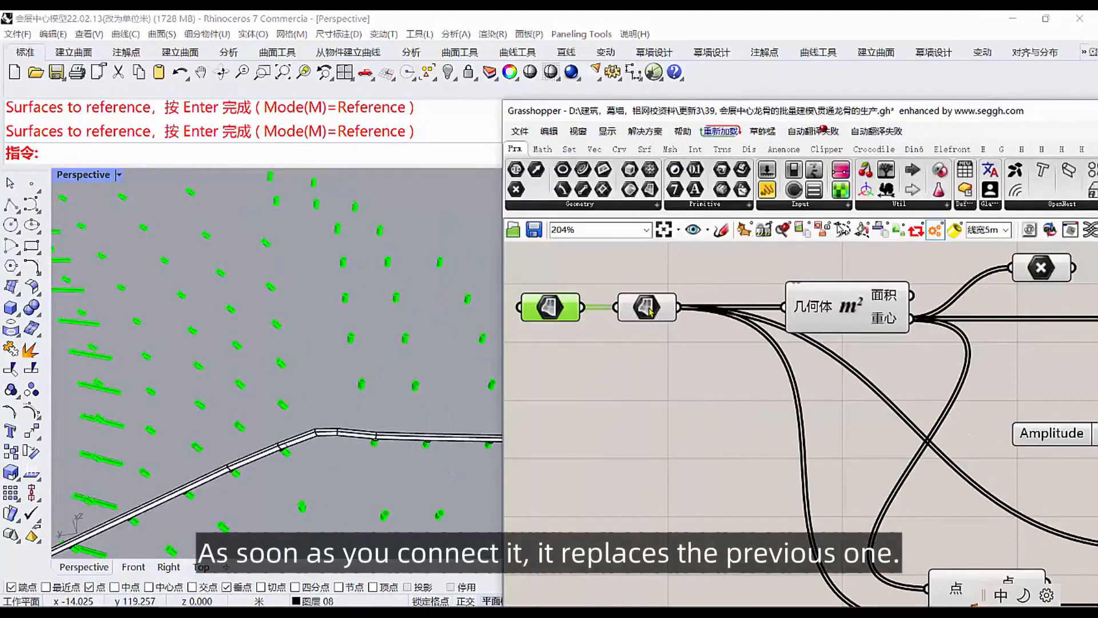
{"action": "left_click", "coordinate": [643, 379]}
Turn off the 安装支座 layer in Rhino so that only the keel geometry stays in view.
{"action": "double_click", "coordinate": [664, 114]}
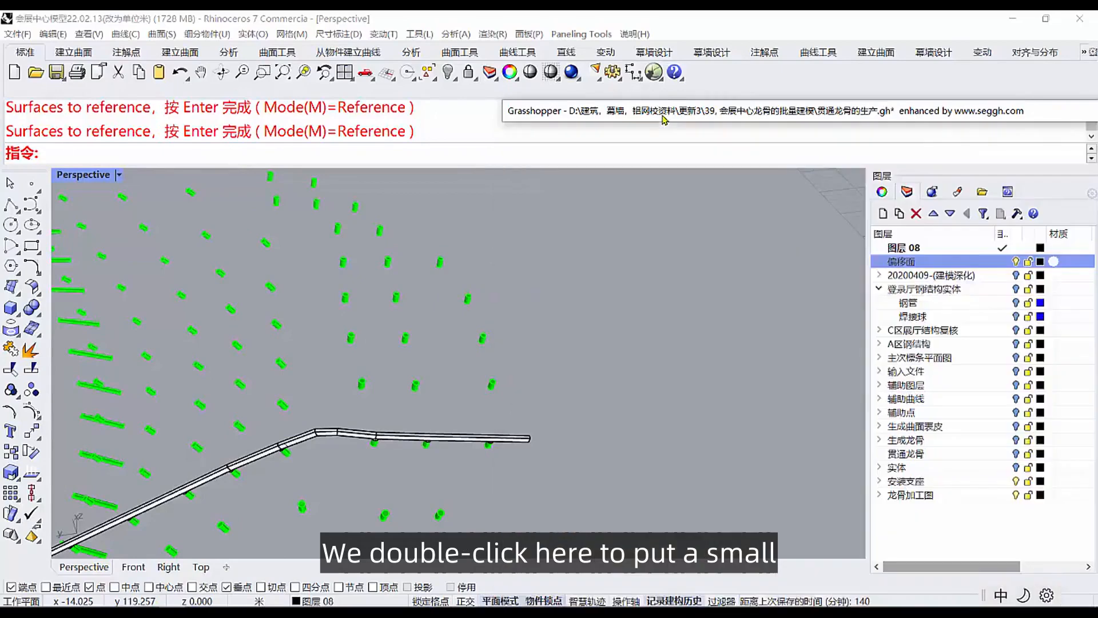
{"action": "left_click", "coordinate": [1015, 481]}
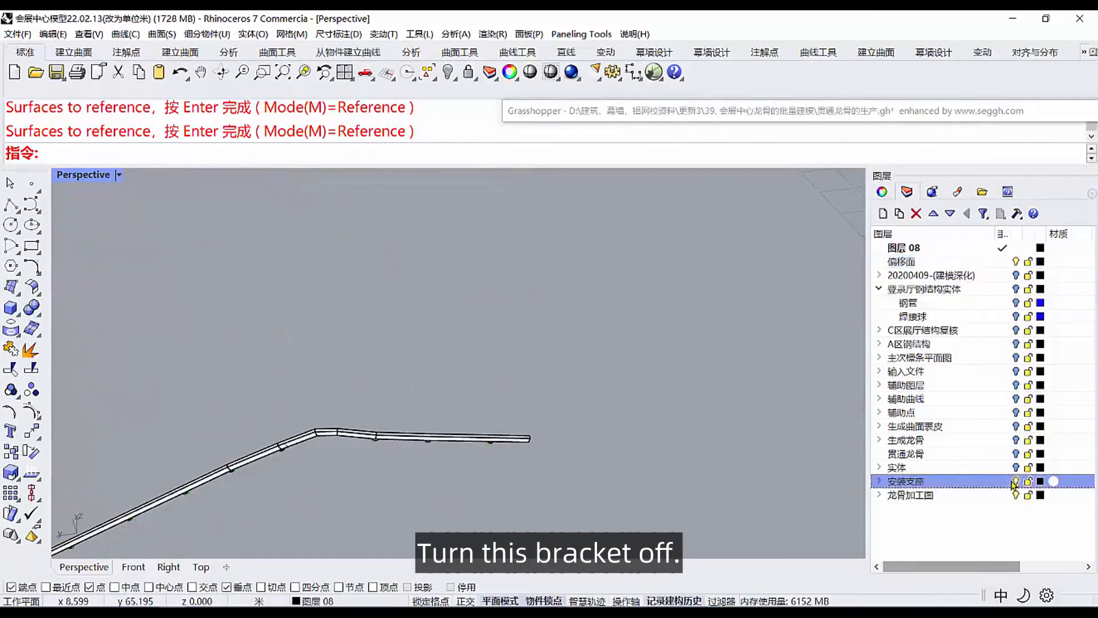
{"action": "double_click", "coordinate": [676, 122]}
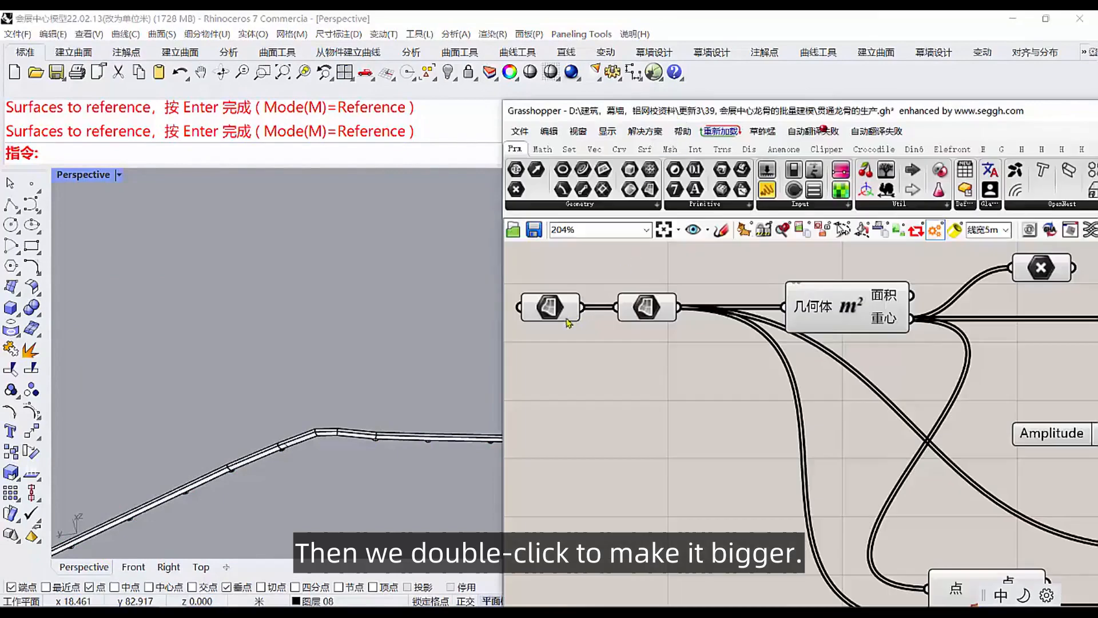
{"action": "scroll", "coordinate": [433, 357], "scroll_direction": "down", "scroll_amount": 3}
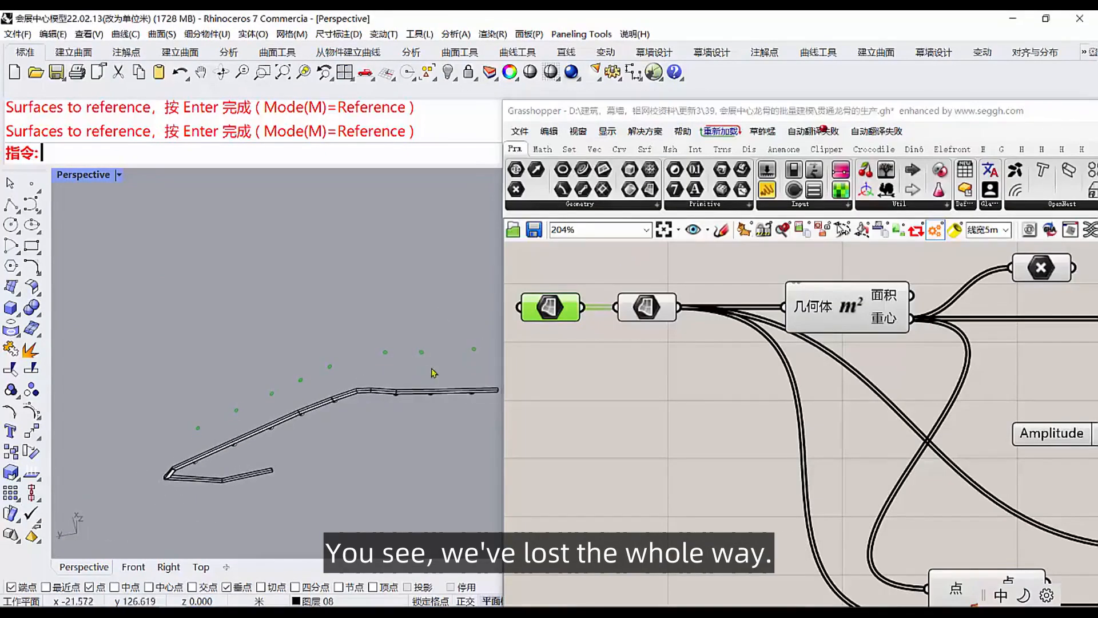
Bake the result of the final sweep component of the keel-generating group onto layer 图层 08.
{"action": "scroll", "coordinate": [734, 376], "scroll_direction": "down", "scroll_amount": 9}
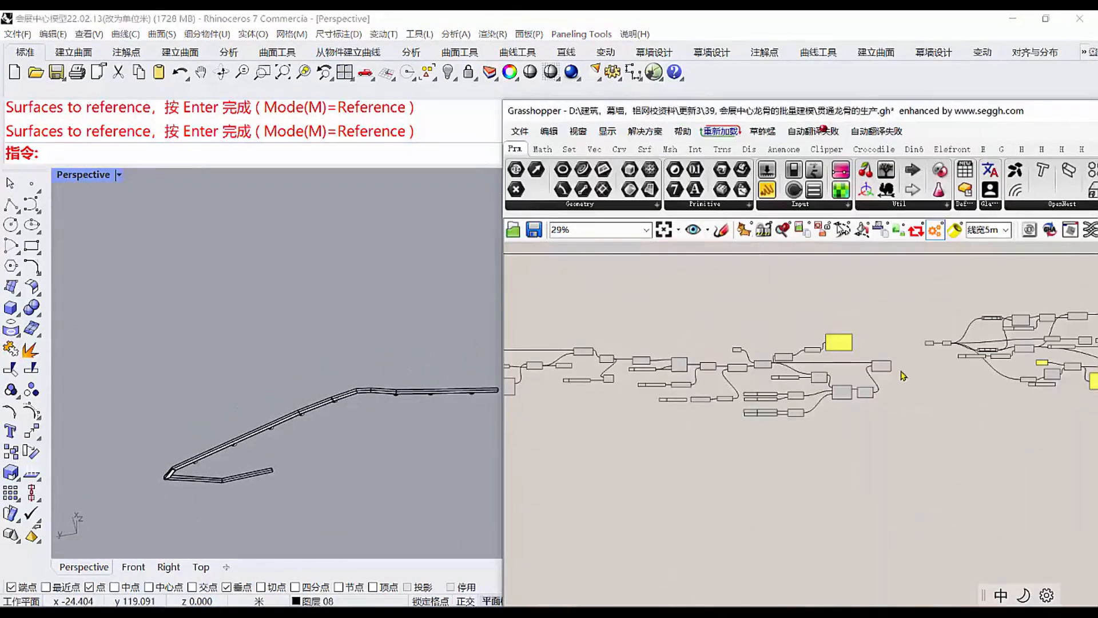
{"action": "scroll", "coordinate": [893, 369], "scroll_direction": "up", "scroll_amount": 10}
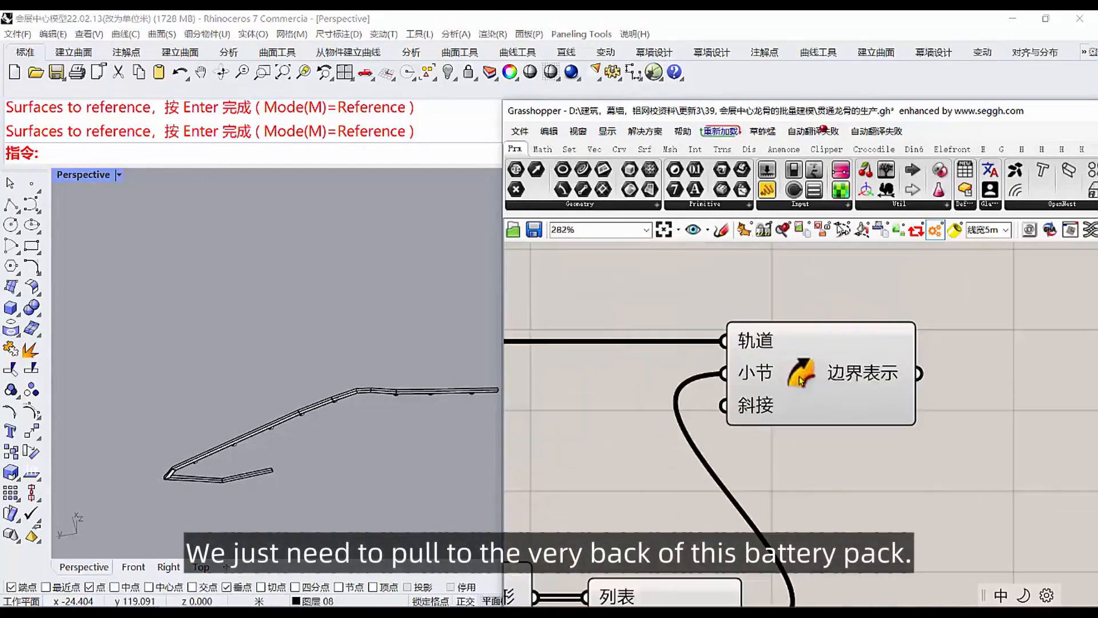
{"action": "left_click", "coordinate": [800, 380]}
{"action": "right_click", "coordinate": [799, 376]}
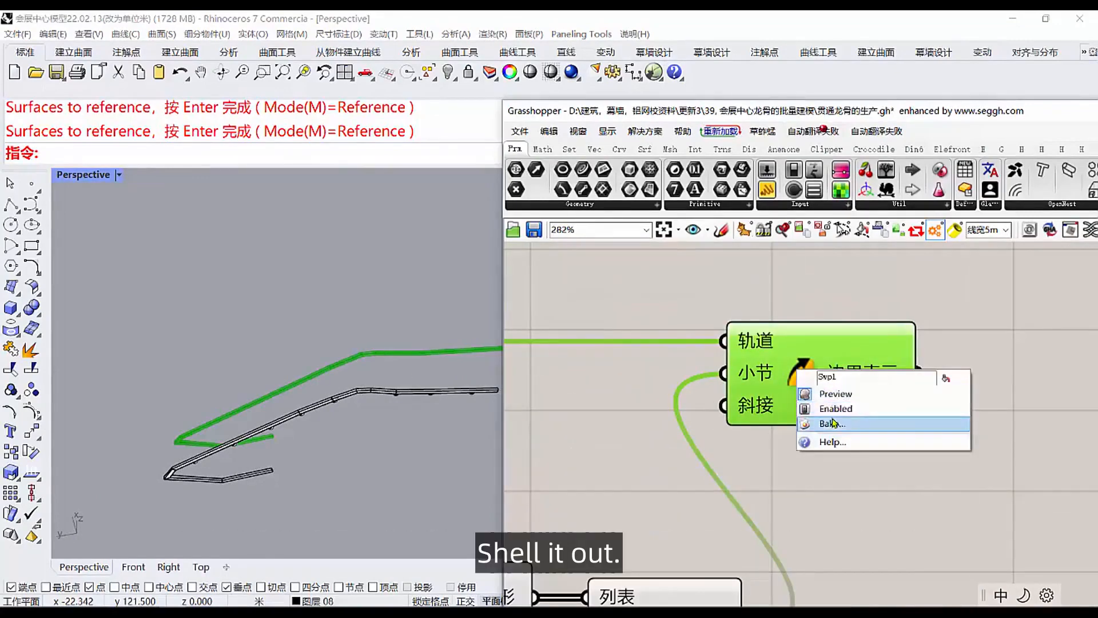
{"action": "left_click", "coordinate": [827, 419]}
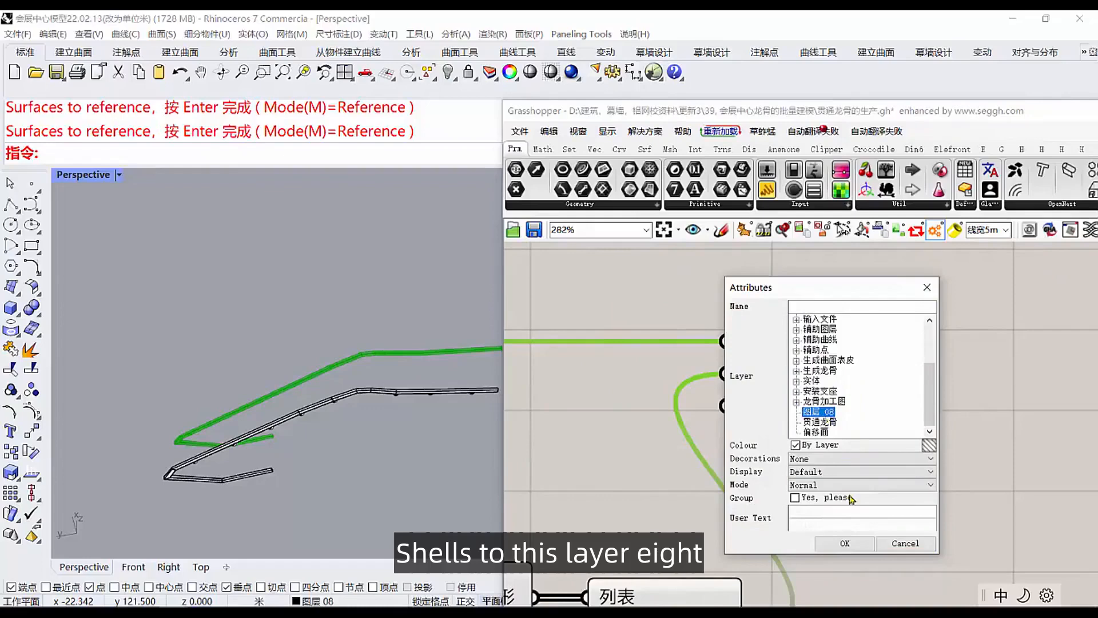
{"action": "left_click", "coordinate": [844, 542]}
{"action": "scroll", "coordinate": [377, 391], "scroll_direction": "up", "scroll_amount": 5}
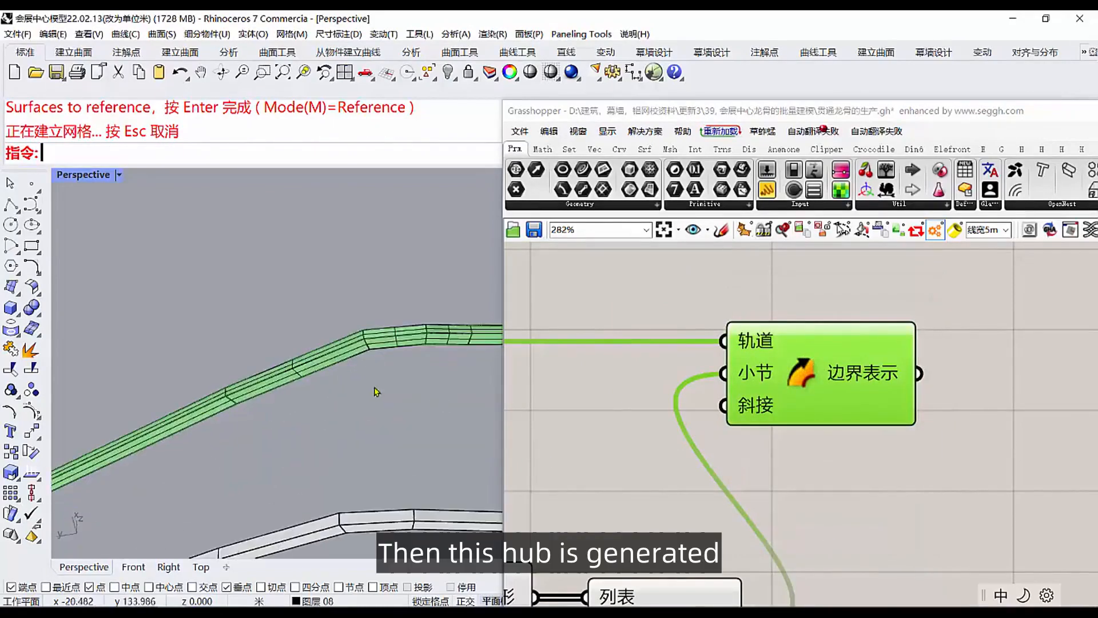
Turn off surface isocurve display for the newly baked keel polysurface.
{"action": "double_click", "coordinate": [688, 115]}
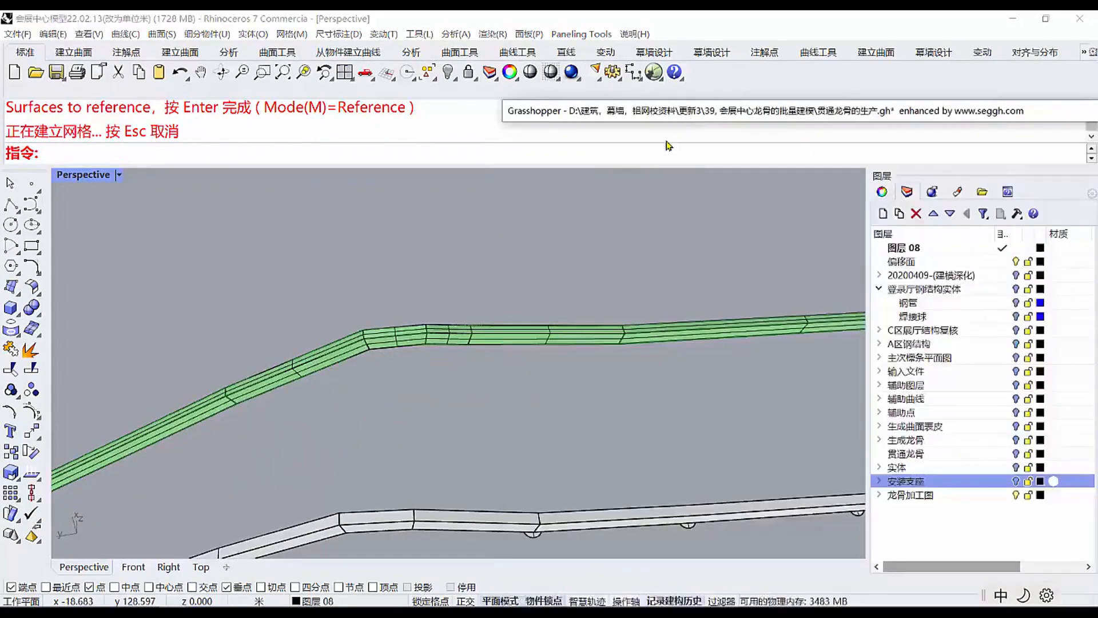
{"action": "left_click", "coordinate": [574, 343]}
{"action": "left_click", "coordinate": [882, 191]}
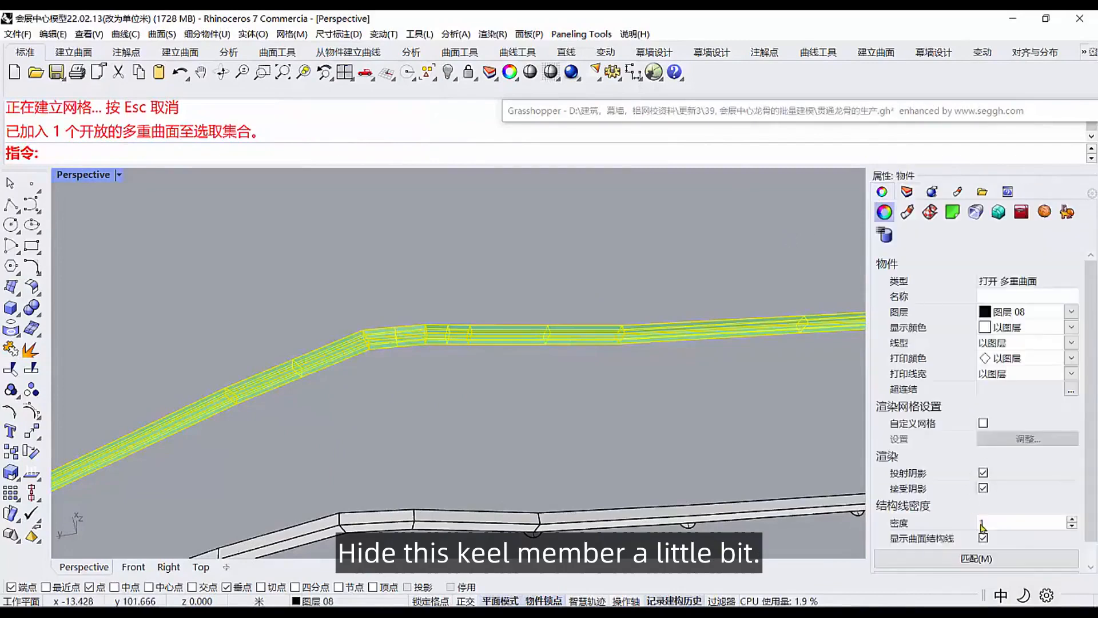
{"action": "left_click", "coordinate": [434, 410]}
{"action": "scroll", "coordinate": [440, 410], "scroll_direction": "down", "scroll_amount": 10}
{"action": "right_click_drag", "start_coordinate": [566, 410], "coordinate": [536, 409]}
{"action": "scroll", "coordinate": [535, 409], "scroll_direction": "up", "scroll_amount": 7}
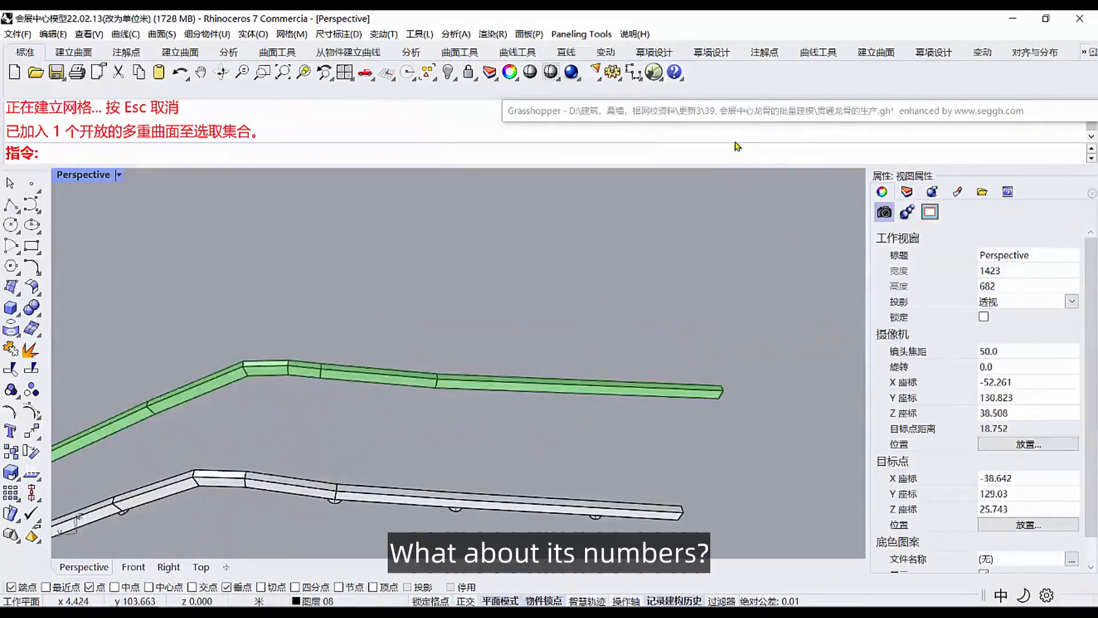
Add a new Curve parameter in front of the existing Curve parameters that start the next component group.
{"action": "double_click", "coordinate": [736, 118]}
{"action": "scroll", "coordinate": [866, 398], "scroll_direction": "down", "scroll_amount": 6}
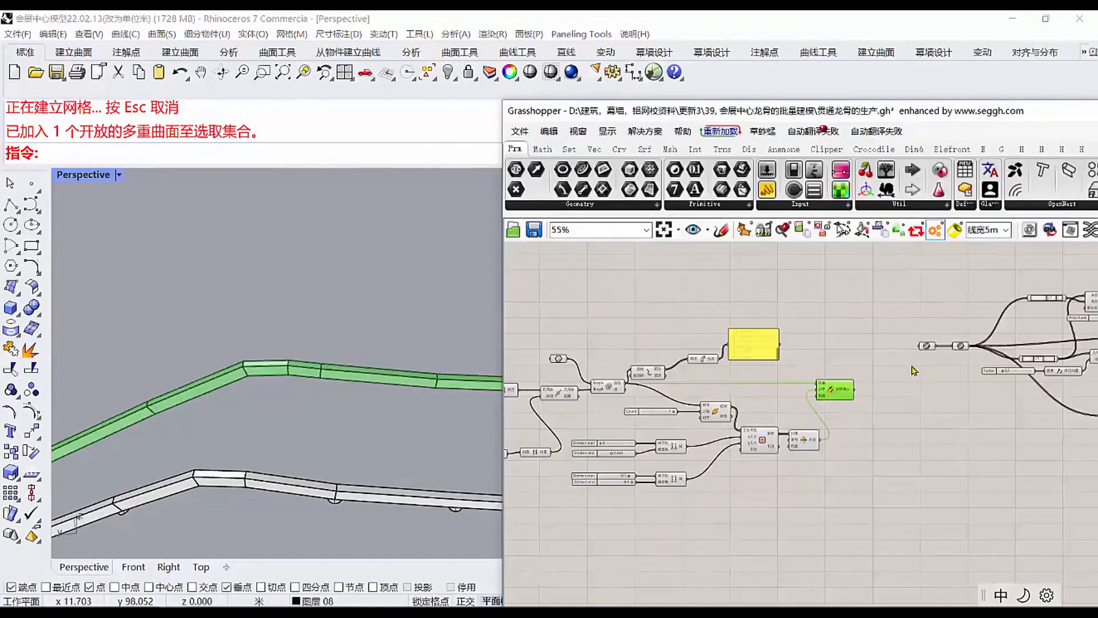
{"action": "scroll", "coordinate": [811, 388], "scroll_direction": "up", "scroll_amount": 4}
{"action": "left_click", "coordinate": [385, 303]}
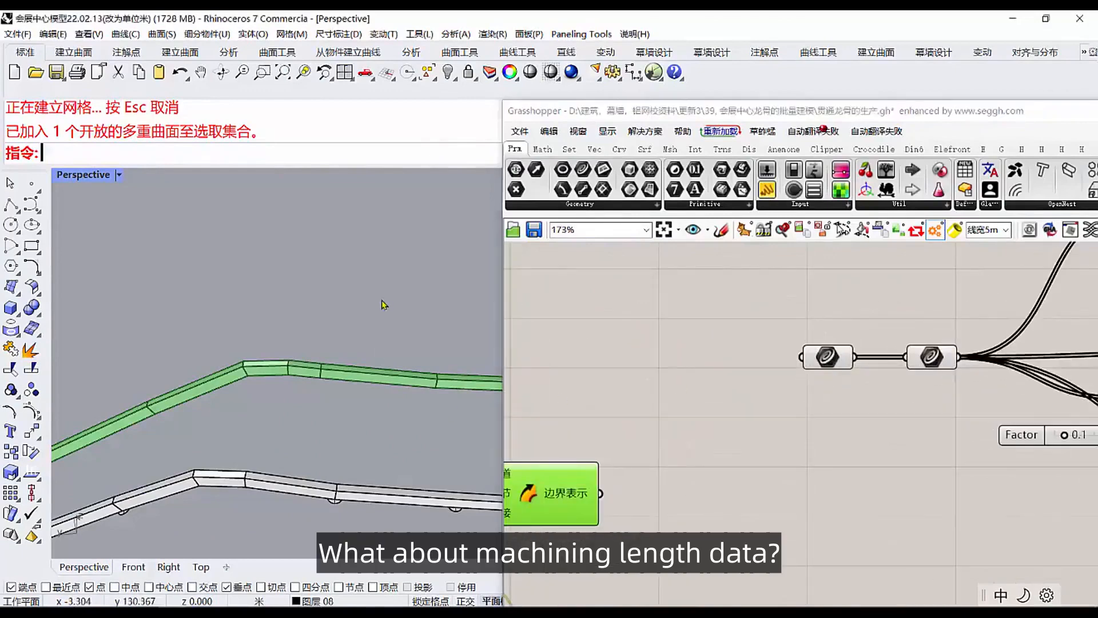
{"action": "left_click", "coordinate": [583, 170]}
{"action": "left_click", "coordinate": [715, 366]}
{"action": "left_click", "coordinate": [599, 363]}
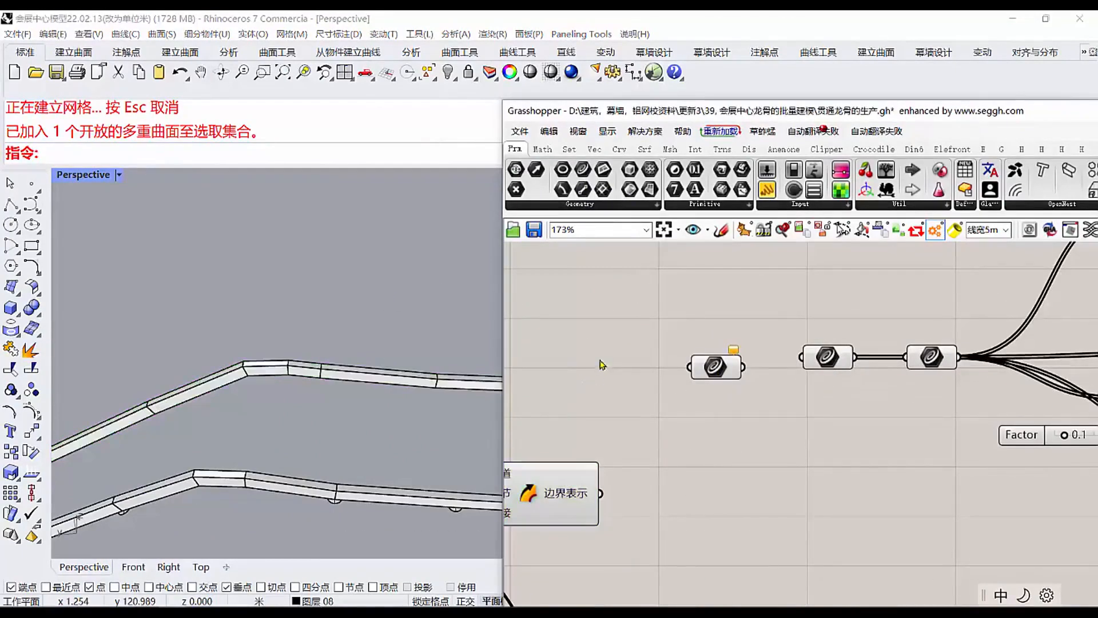
Duplicate the upper edges of the new keel segment by segment, from its far end to the lower corner, onto the current layer.
{"action": "left_click", "coordinate": [12, 330]}
{"action": "left_click", "coordinate": [75, 339]}
{"action": "right_click_drag", "start_coordinate": [215, 360], "coordinate": [48, 354], "text": "shift"}
{"action": "left_click", "coordinate": [298, 372]}
{"action": "left_click", "coordinate": [254, 369]}
{"action": "scroll", "coordinate": [274, 373], "scroll_direction": "down", "scroll_amount": 4}
{"action": "scroll", "coordinate": [228, 363], "scroll_direction": "up", "scroll_amount": 4}
{"action": "left_click", "coordinate": [264, 364]}
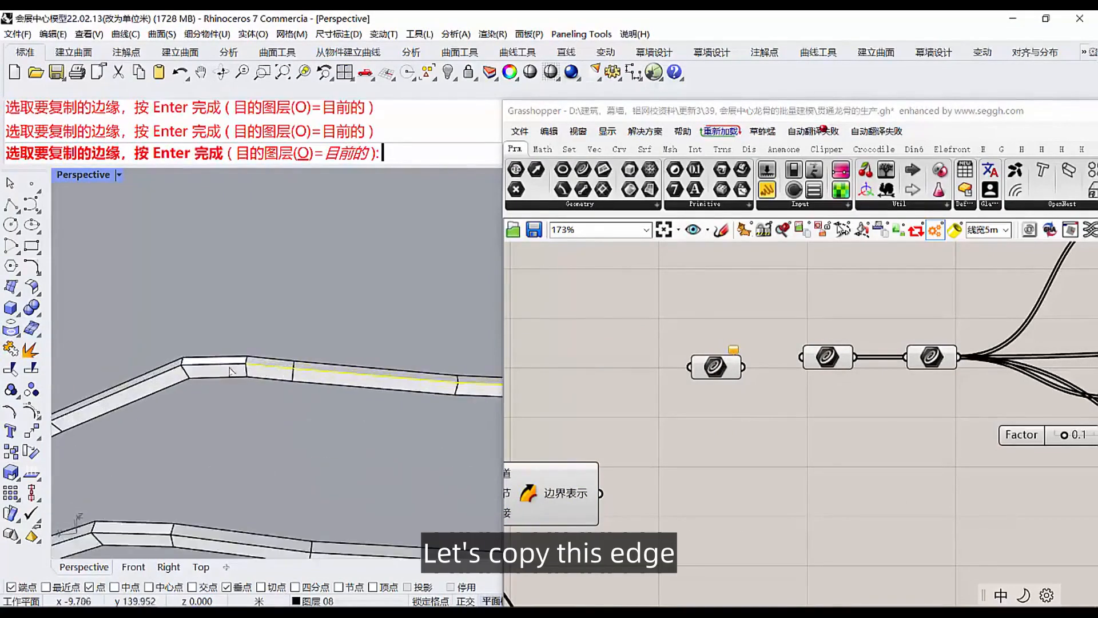
{"action": "left_click", "coordinate": [228, 361]}
{"action": "right_click_drag", "start_coordinate": [240, 369], "coordinate": [319, 366], "text": "shift"}
{"action": "left_click", "coordinate": [223, 373]}
{"action": "scroll", "coordinate": [360, 351], "scroll_direction": "down", "scroll_amount": 2}
{"action": "right_click_drag", "start_coordinate": [114, 443], "coordinate": [303, 367], "text": "shift"}
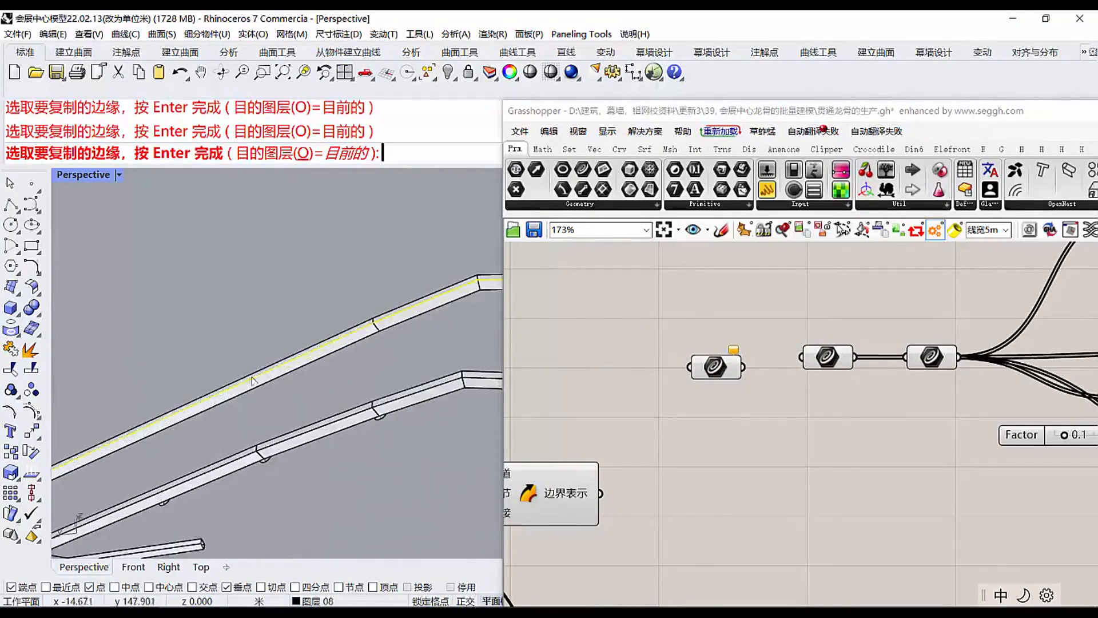
{"action": "scroll", "coordinate": [252, 380], "scroll_direction": "down", "scroll_amount": 3}
{"action": "scroll", "coordinate": [162, 411], "scroll_direction": "up", "scroll_amount": 5}
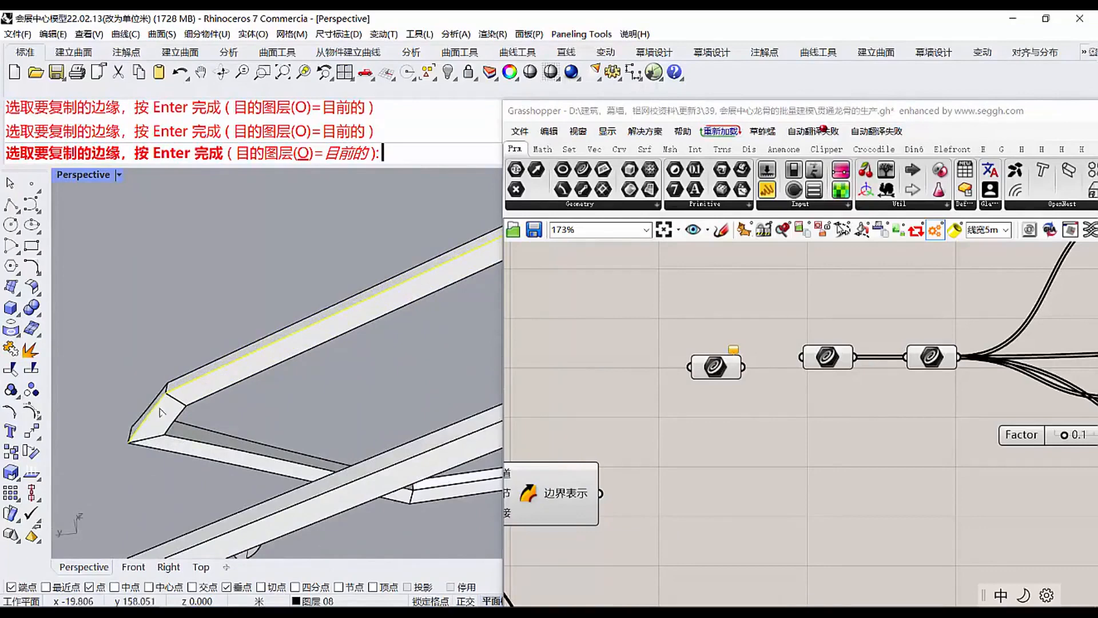
{"action": "key", "text": "Return"}
{"action": "scroll", "coordinate": [135, 420], "scroll_direction": "down", "scroll_amount": 3}
{"action": "scroll", "coordinate": [131, 416], "scroll_direction": "down", "scroll_amount": 2}
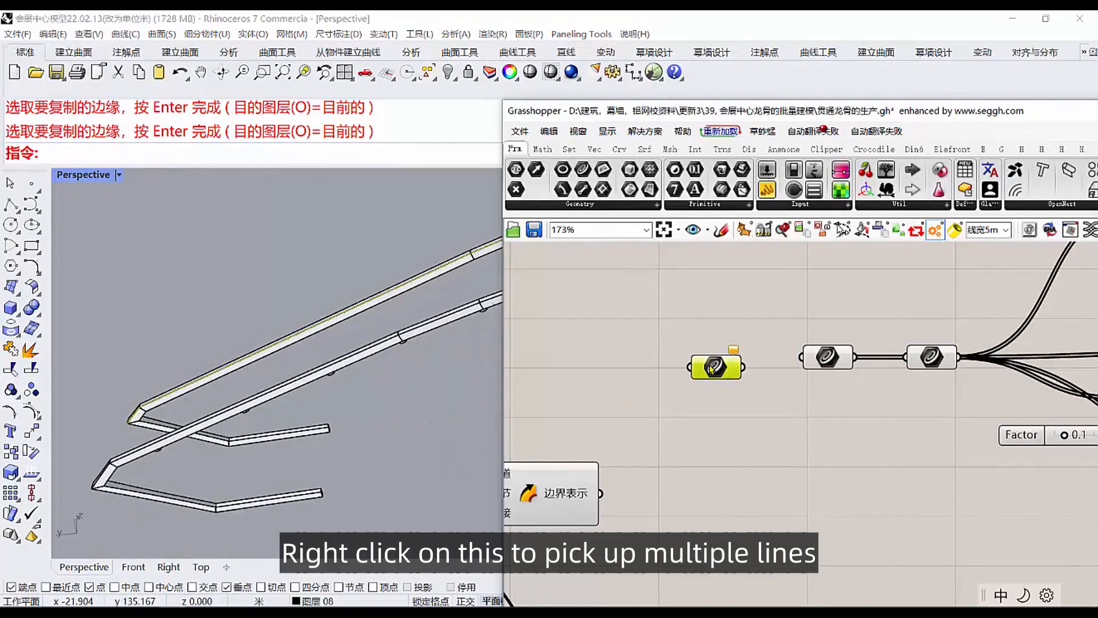
Reference the duplicated keel edge curves as multiple curves in the new Curve parameter.
{"action": "right_click", "coordinate": [710, 366]}
{"action": "left_click", "coordinate": [762, 516]}
{"action": "scroll", "coordinate": [350, 437], "scroll_direction": "up", "scroll_amount": 5}
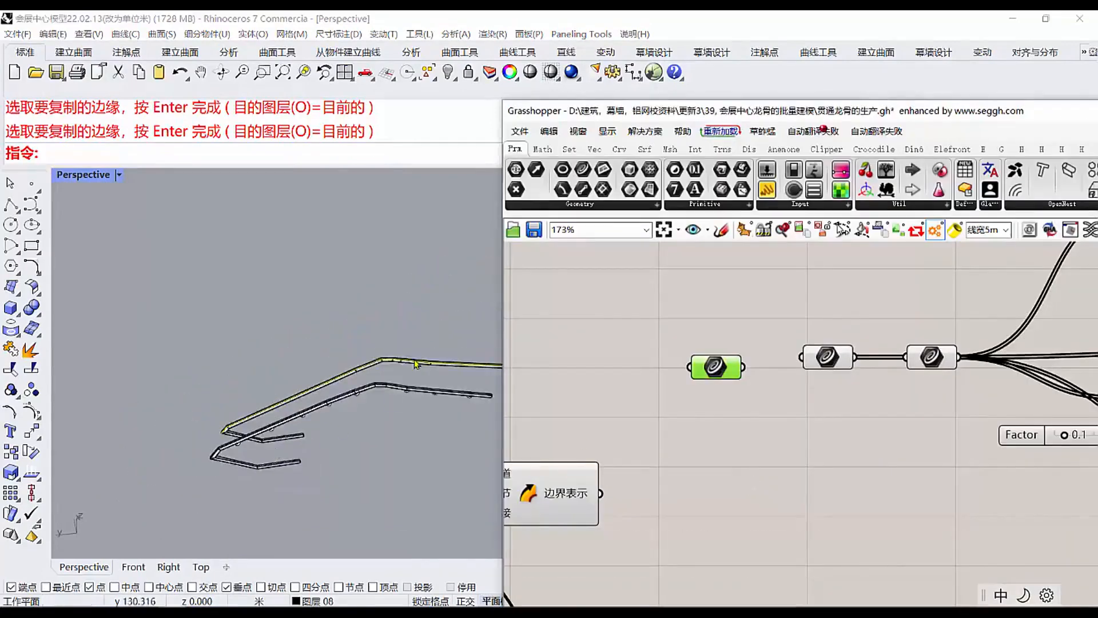
{"action": "left_click", "coordinate": [348, 433]}
{"action": "right_click_drag", "start_coordinate": [333, 368], "coordinate": [334, 366]}
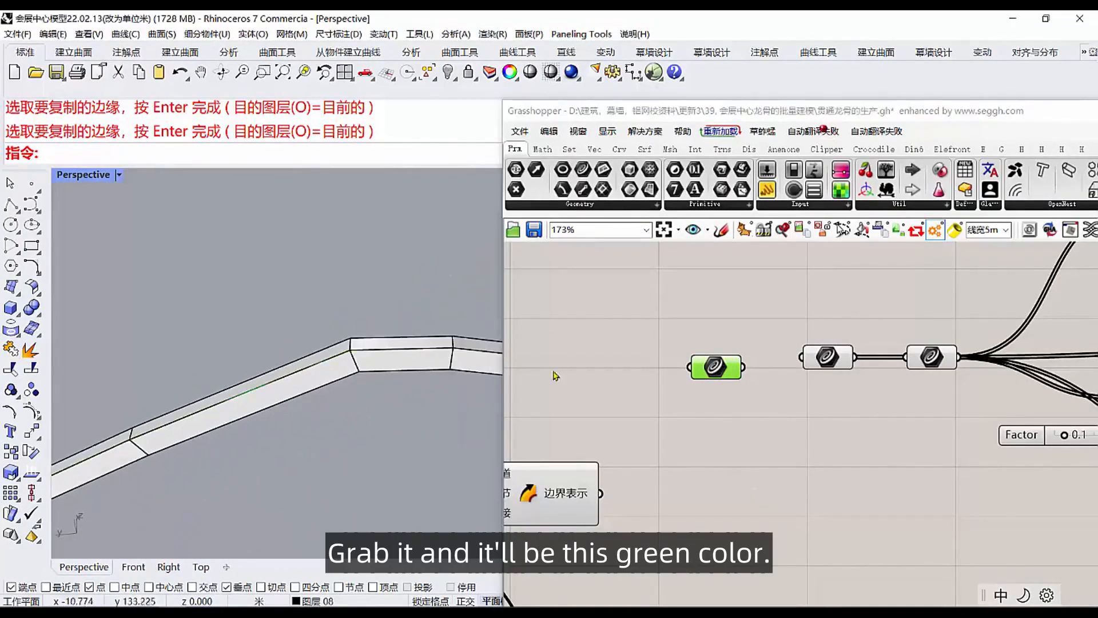
Internalise the referenced edges in the new Curve parameter and connect it to the existing Curve parameter chain.
{"action": "right_click_drag", "start_coordinate": [770, 383], "coordinate": [693, 407]}
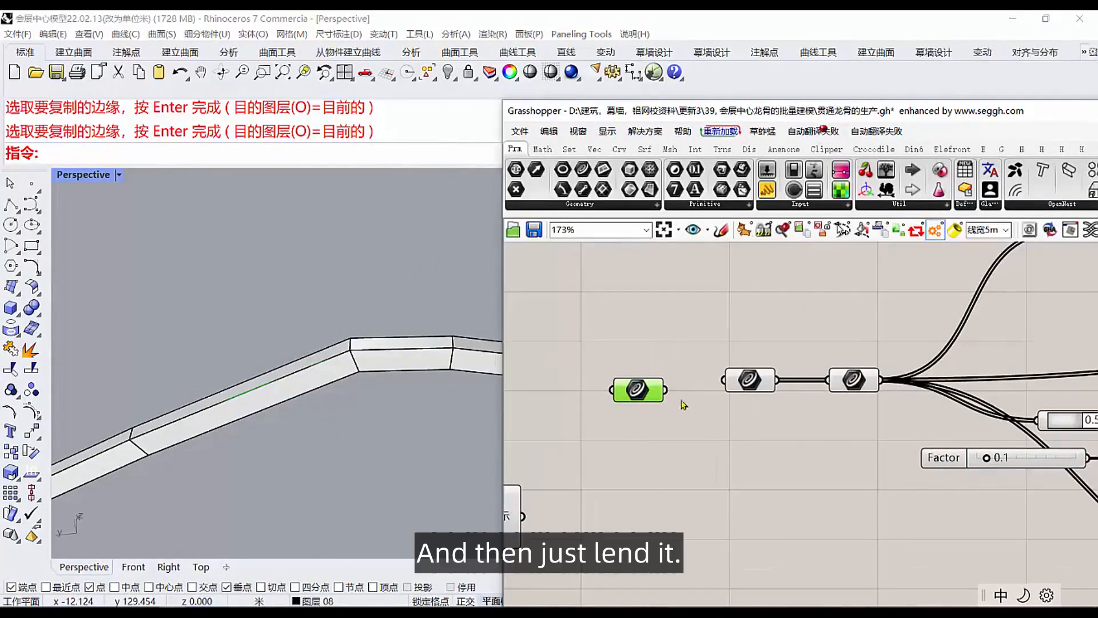
{"action": "right_click", "coordinate": [646, 397]}
{"action": "left_click", "coordinate": [696, 564]}
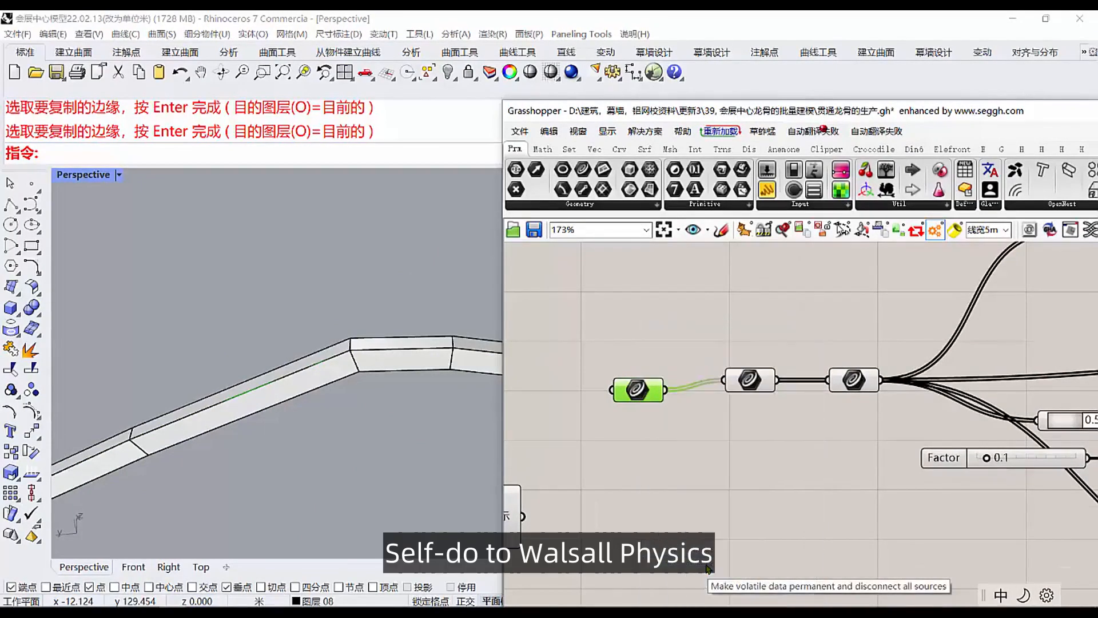
Locate the text tag component for the keel segment lengths and create a new layer named 数据.
{"action": "scroll", "coordinate": [625, 392], "scroll_direction": "down", "scroll_amount": 8}
{"action": "right_click_drag", "start_coordinate": [982, 348], "coordinate": [887, 364]}
{"action": "scroll", "coordinate": [886, 364], "scroll_direction": "up", "scroll_amount": 6}
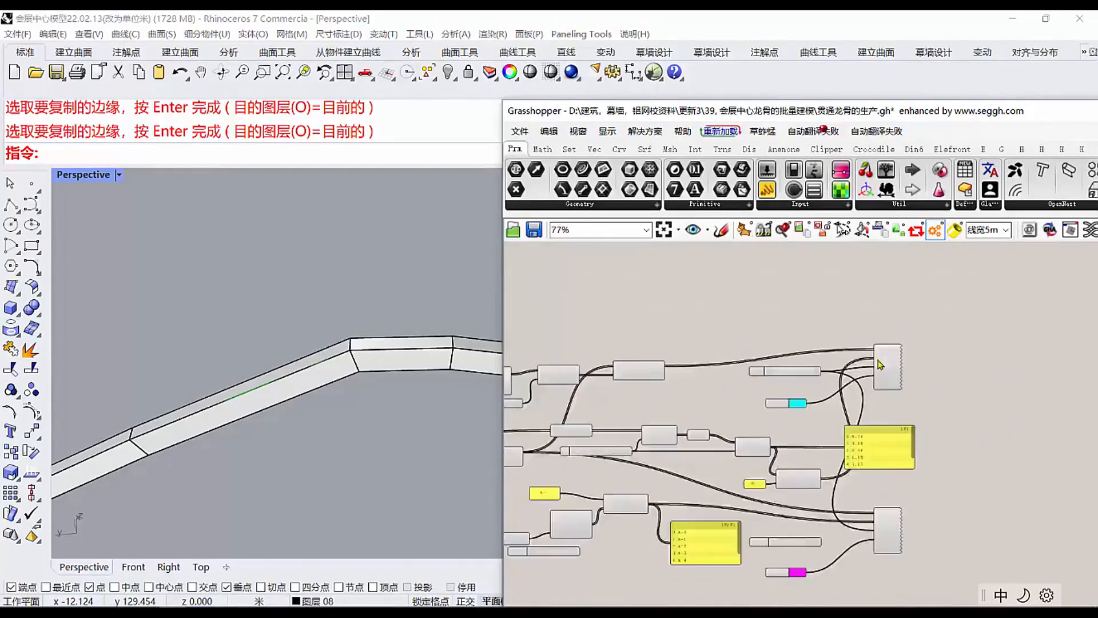
{"action": "left_click", "coordinate": [896, 378]}
{"action": "scroll", "coordinate": [360, 304], "scroll_direction": "down", "scroll_amount": 6}
{"action": "right_click_drag", "start_coordinate": [892, 556], "coordinate": [816, 522]}
{"action": "scroll", "coordinate": [824, 366], "scroll_direction": "up", "scroll_amount": 3}
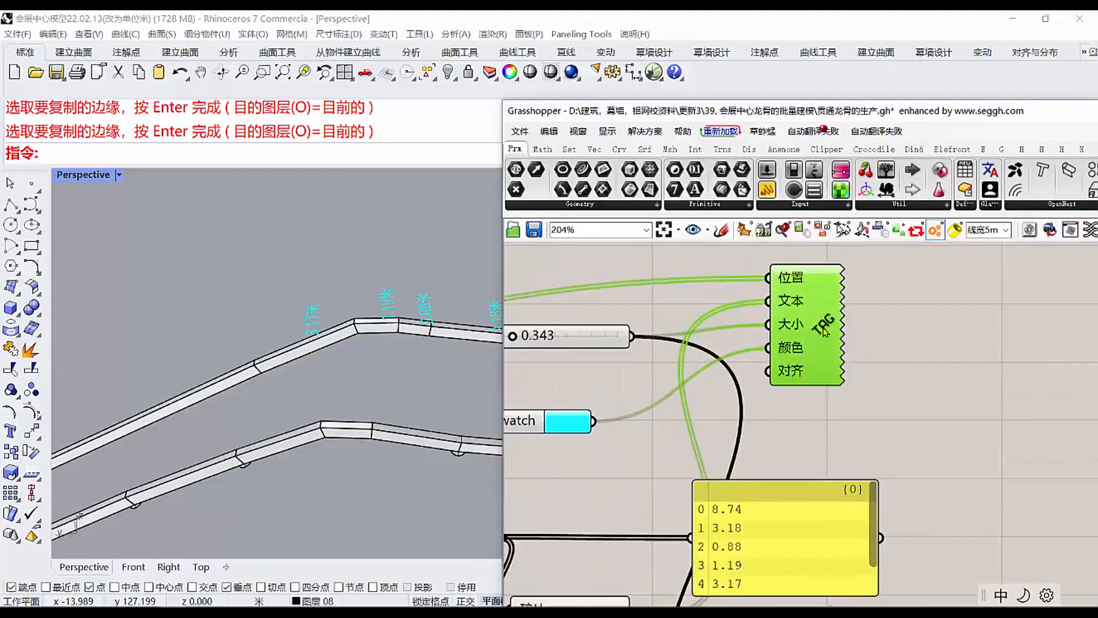
{"action": "right_click", "coordinate": [823, 329]}
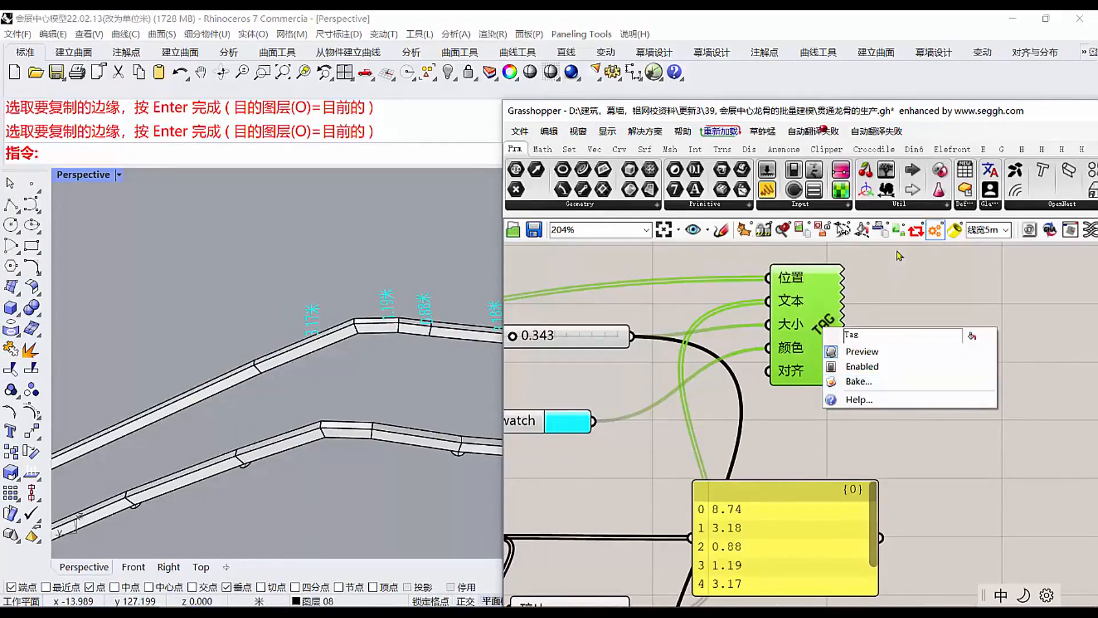
{"action": "double_click", "coordinate": [877, 114]}
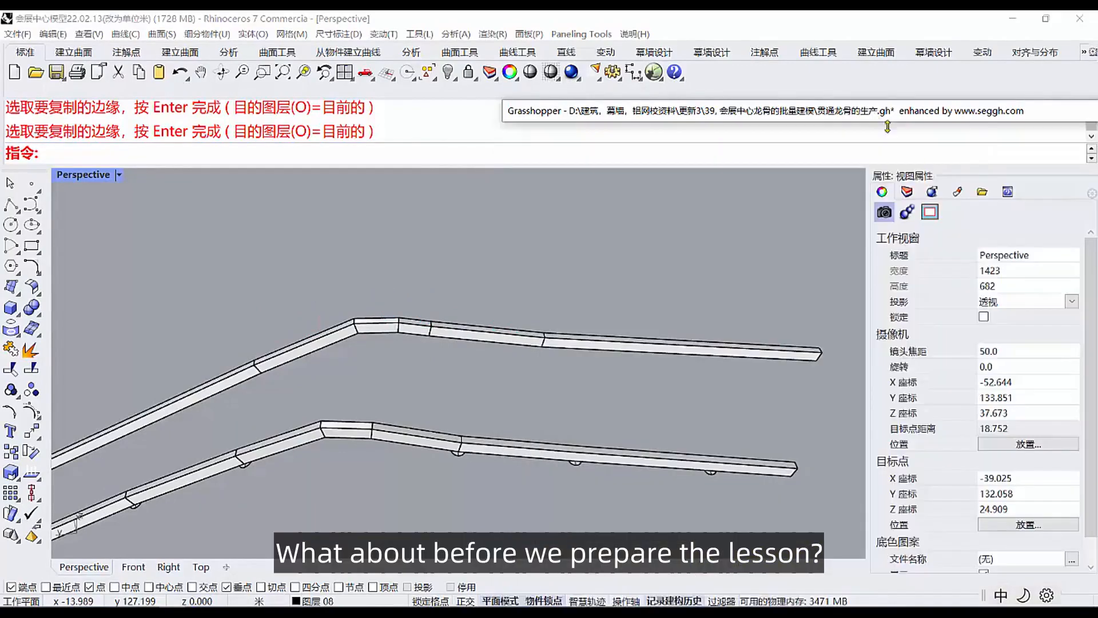
{"action": "left_click", "coordinate": [907, 191]}
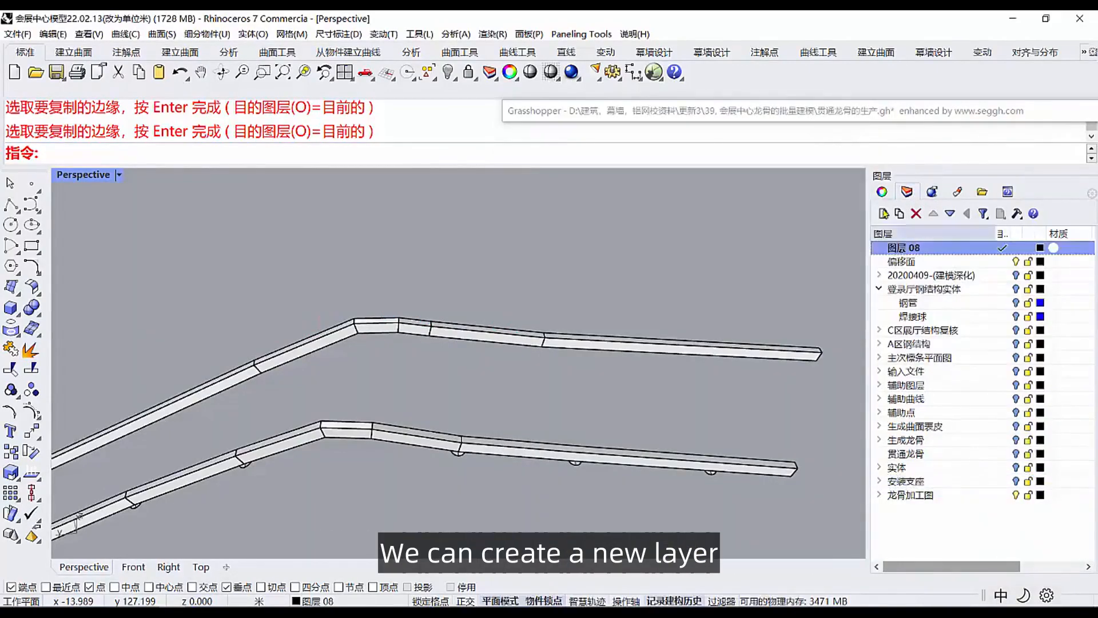
{"action": "left_click", "coordinate": [883, 213]}
{"action": "type", "text": "数据"}
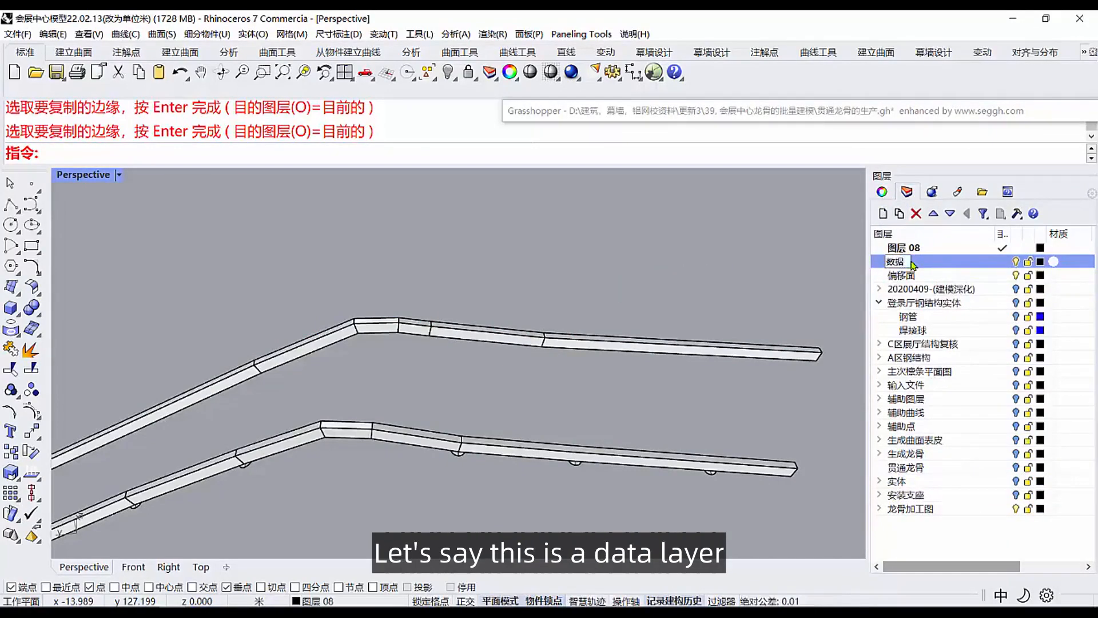
Bake the segment-length text tags onto the 数据 layer as a group.
{"action": "double_click", "coordinate": [821, 115]}
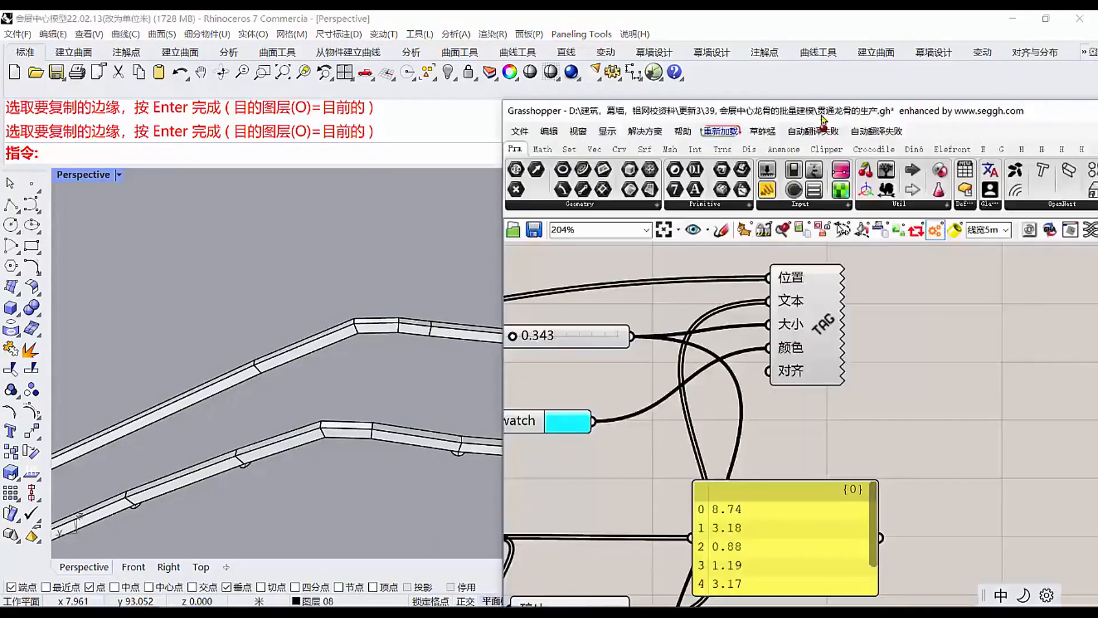
{"action": "right_click", "coordinate": [826, 320]}
{"action": "left_click", "coordinate": [987, 377]}
{"action": "scroll", "coordinate": [889, 380], "scroll_direction": "down", "scroll_amount": 1}
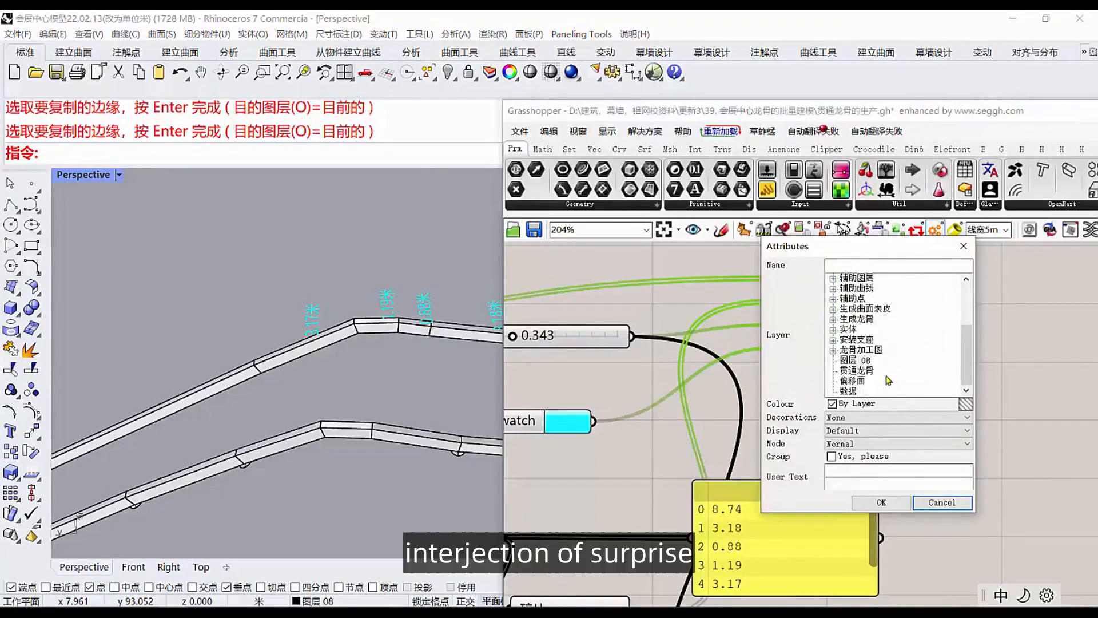
{"action": "left_click", "coordinate": [834, 459]}
{"action": "left_click", "coordinate": [881, 503]}
Bake the magenta segment-number text tags onto the 数据 layer as a group and check the labelled keel.
{"action": "right_click_drag", "start_coordinate": [875, 583], "coordinate": [875, 301]}
{"action": "scroll", "coordinate": [859, 514], "scroll_direction": "up", "scroll_amount": 1}
{"action": "left_click", "coordinate": [854, 475]}
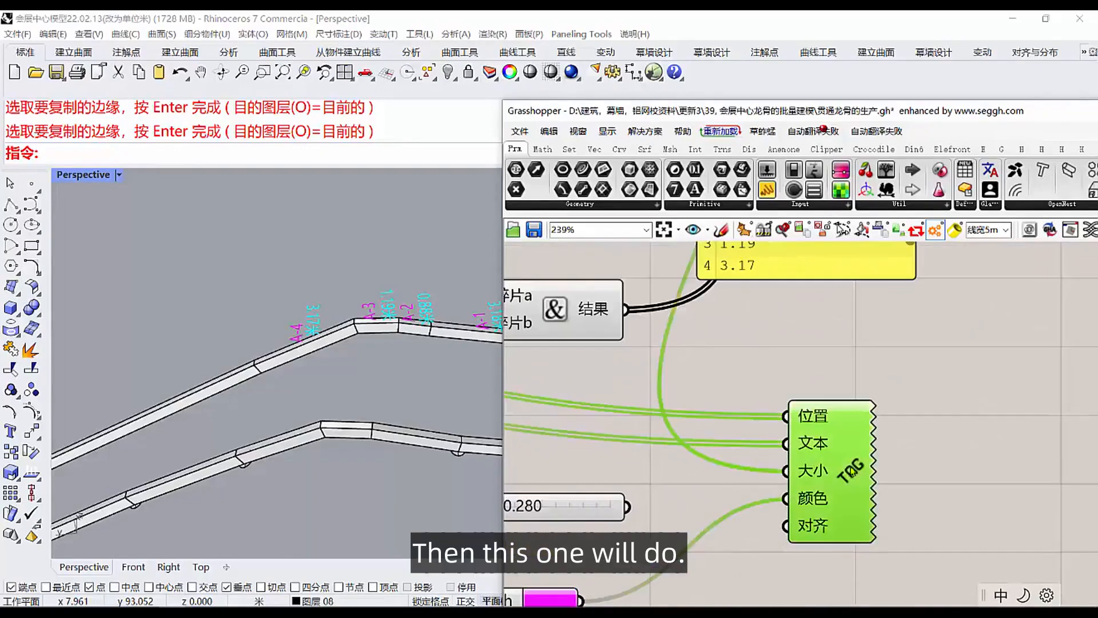
{"action": "right_click", "coordinate": [851, 466]}
{"action": "left_click", "coordinate": [882, 519]}
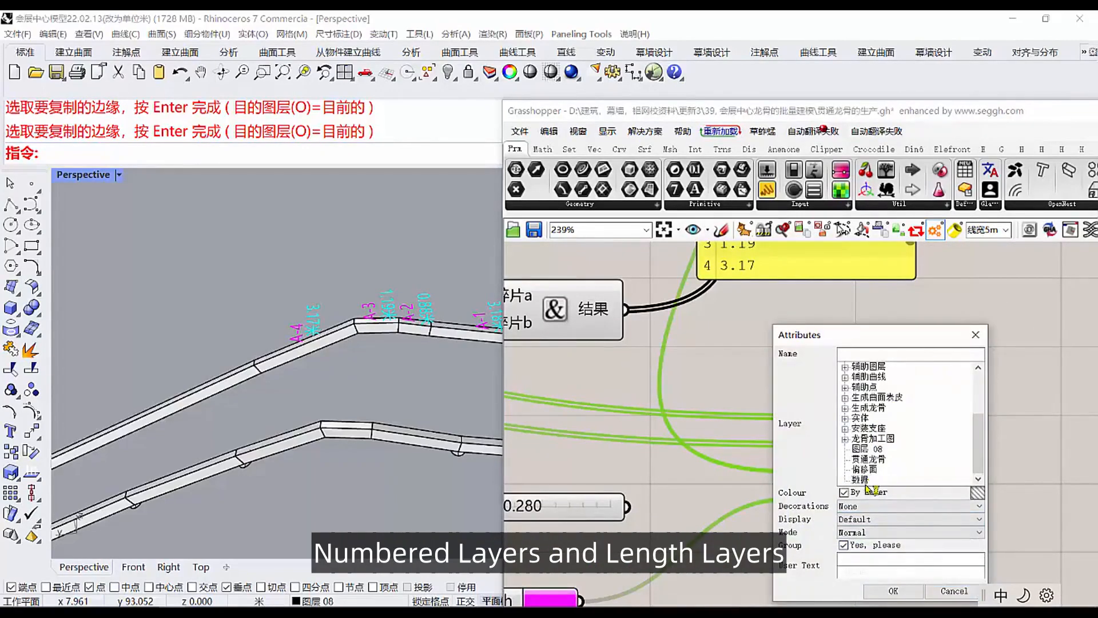
{"action": "left_click", "coordinate": [894, 590]}
{"action": "left_click", "coordinate": [934, 514]}
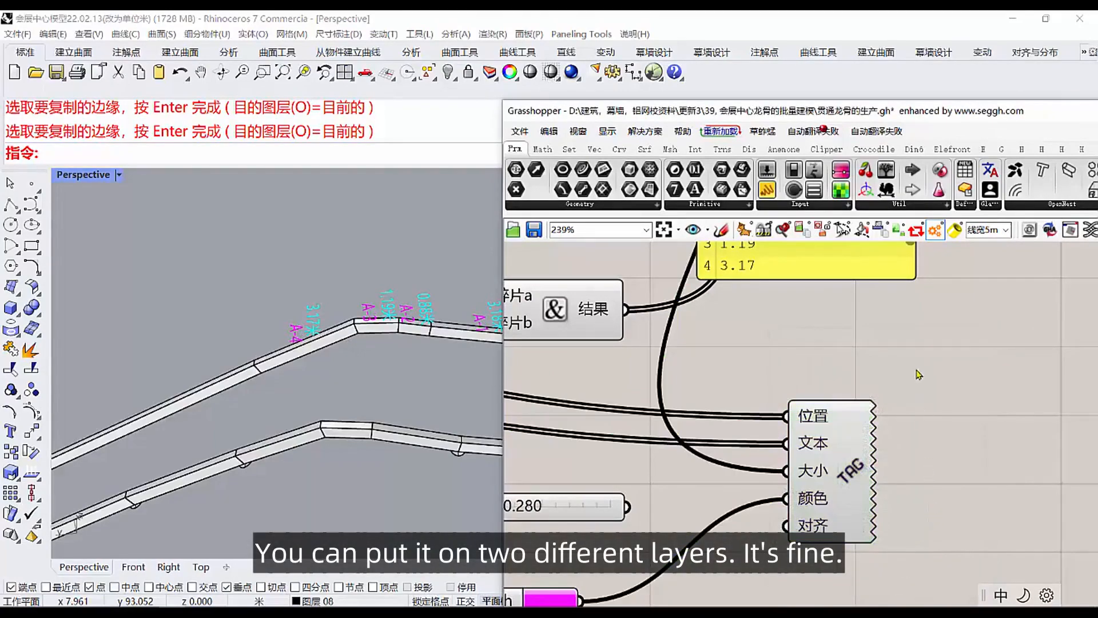
{"action": "left_click_drag", "start_coordinate": [684, 112], "coordinate": [827, 298]}
{"action": "right_click_drag", "start_coordinate": [355, 298], "coordinate": [492, 291]}
{"action": "scroll", "coordinate": [492, 290], "scroll_direction": "down", "scroll_amount": 8}
{"action": "right_click_drag", "start_coordinate": [439, 333], "coordinate": [385, 343]}
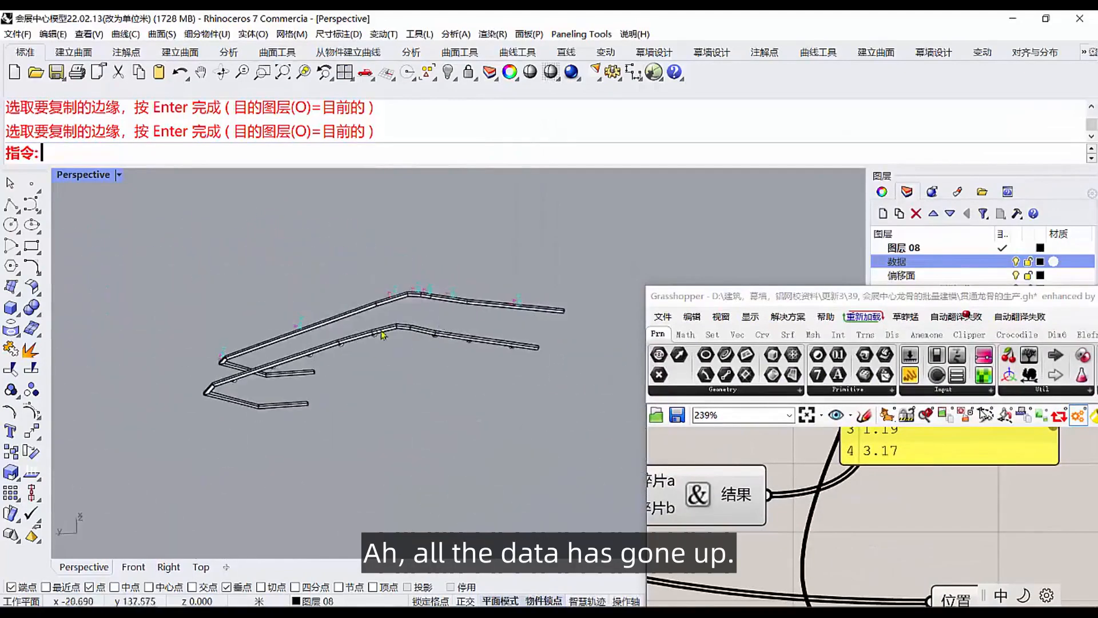
Offset the selected polysurface by the slider distance of 0.967 with all directions flipped.
{"action": "scroll", "coordinate": [386, 341], "scroll_direction": "up", "scroll_amount": 4}
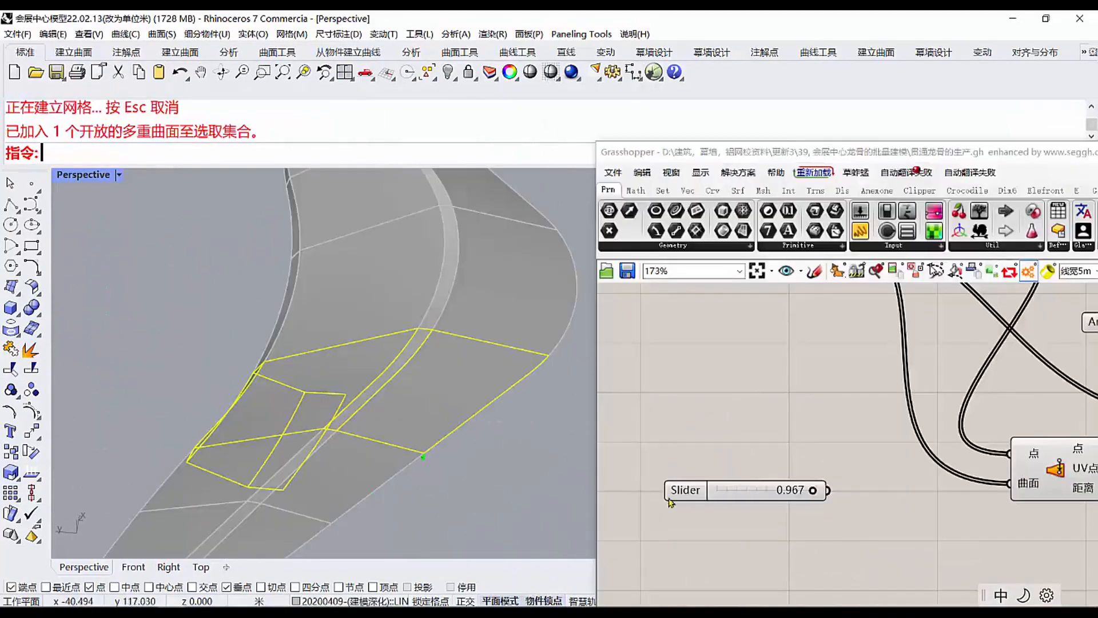
{"action": "scroll", "coordinate": [781, 462], "scroll_direction": "up", "scroll_amount": 3}
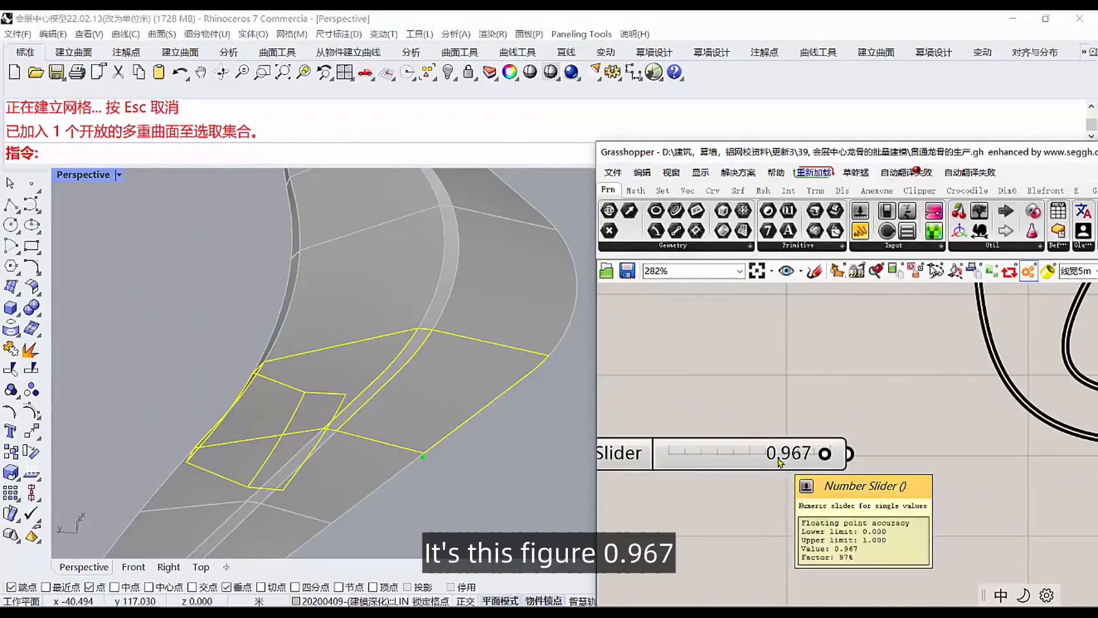
{"action": "left_click", "coordinate": [40, 290]}
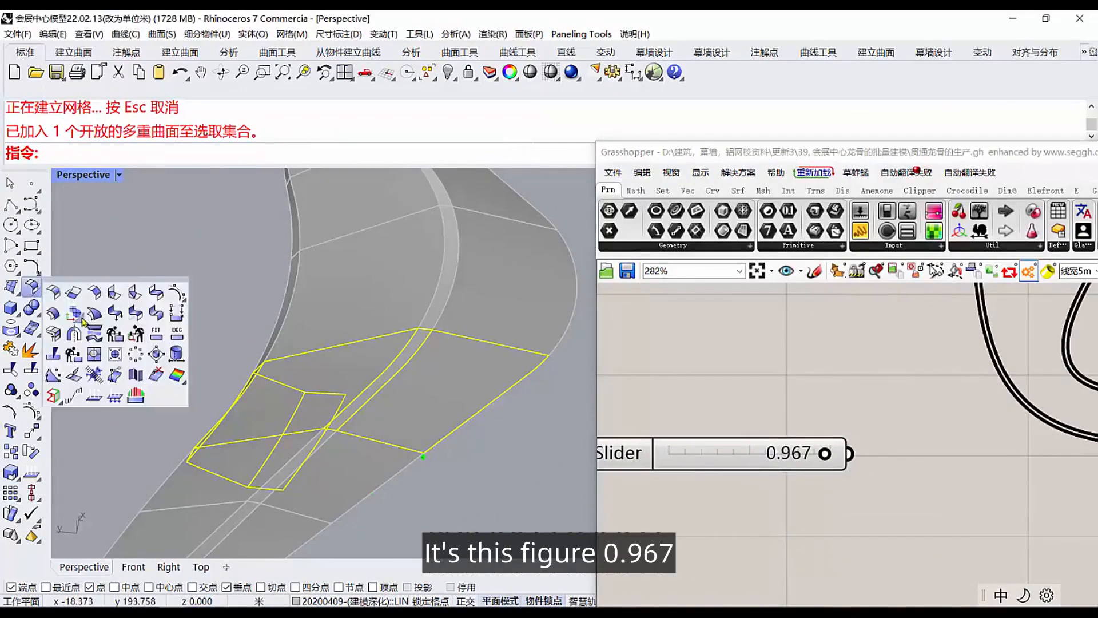
{"action": "left_click", "coordinate": [54, 318]}
{"action": "left_click_drag", "start_coordinate": [645, 150], "coordinate": [676, 216]}
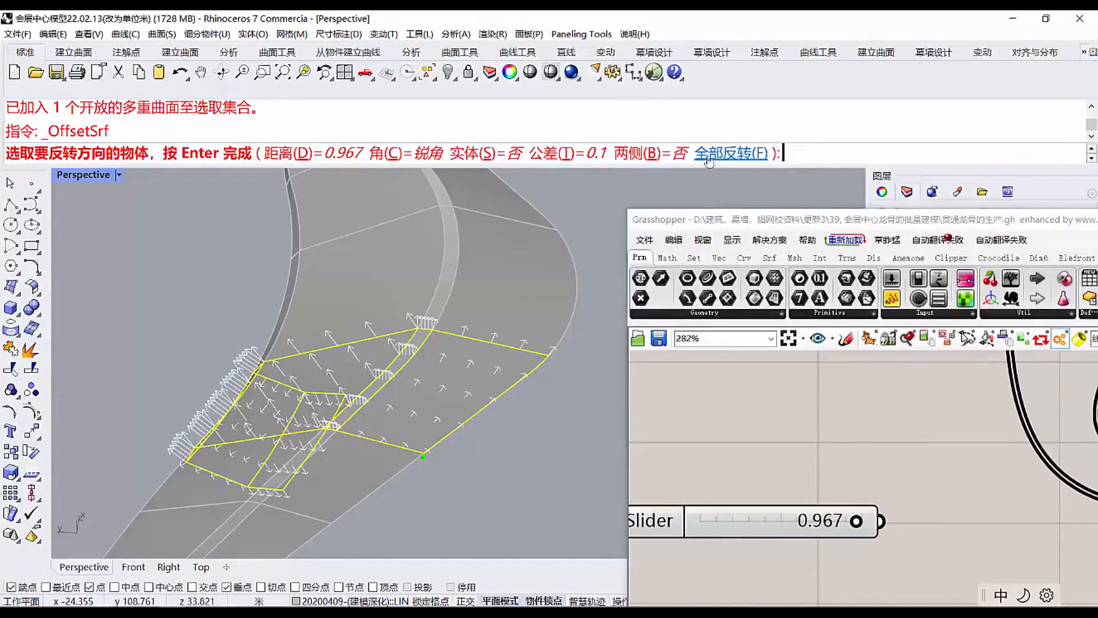
{"action": "left_click", "coordinate": [729, 153]}
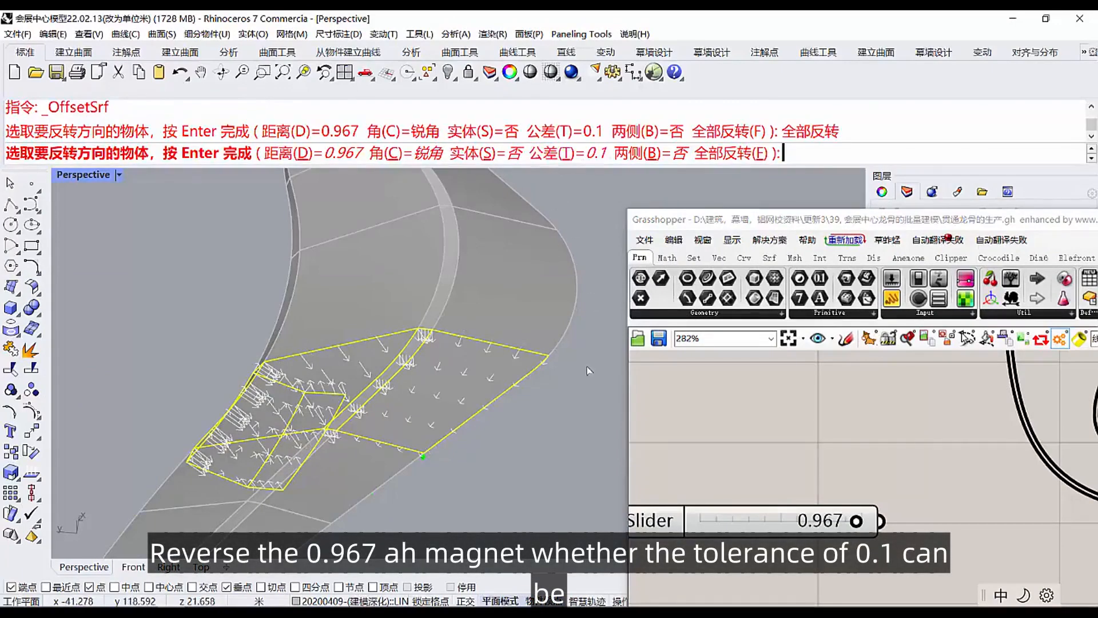
{"action": "key", "text": "Return"}
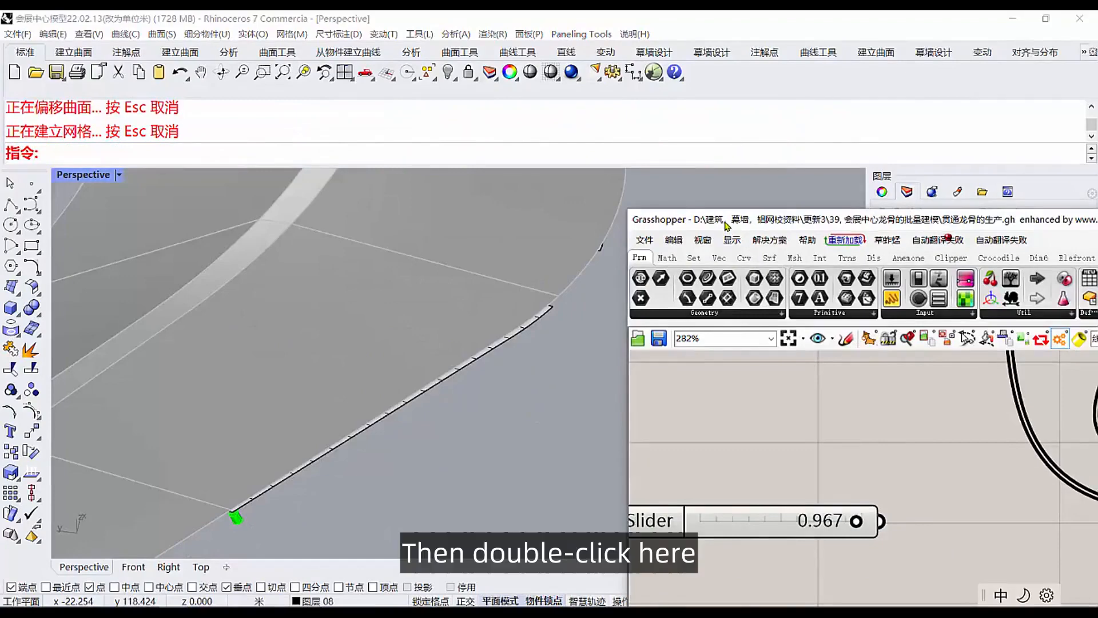
Turn off the 20200409-(建模深化) layer and hide the isocurves of the offset polysurface.
{"action": "double_click", "coordinate": [726, 223]}
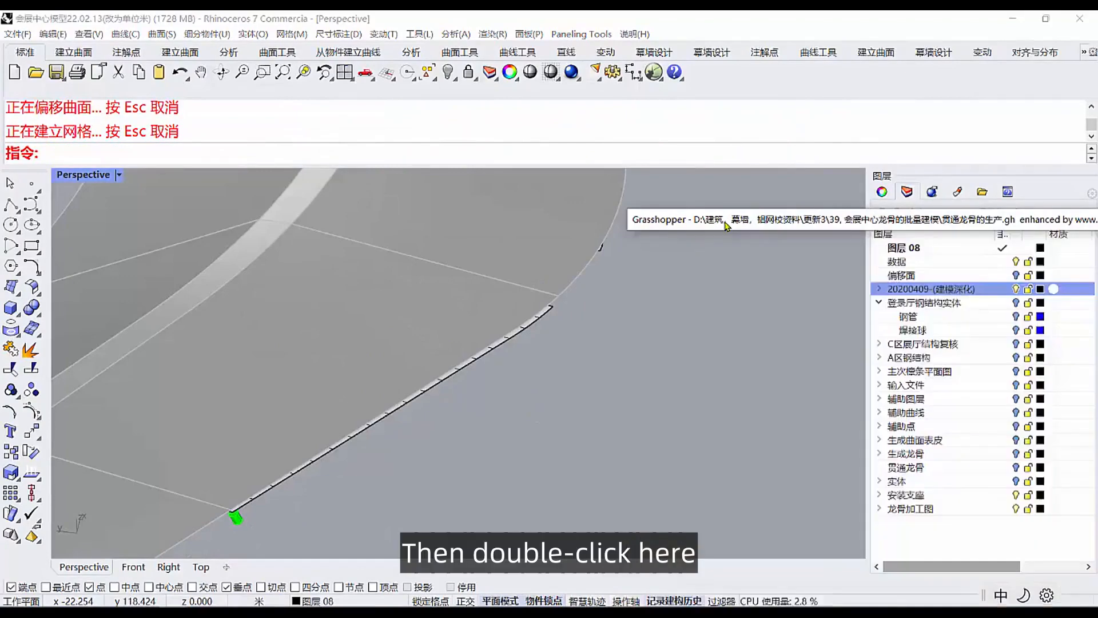
{"action": "left_click", "coordinate": [1016, 289]}
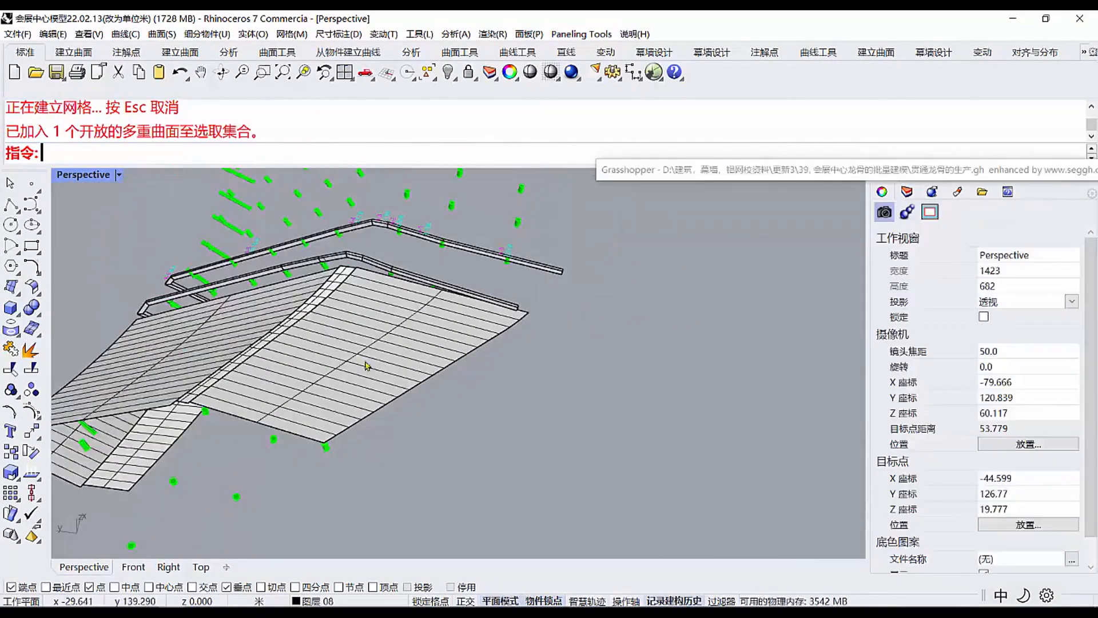
{"action": "left_click", "coordinate": [404, 351]}
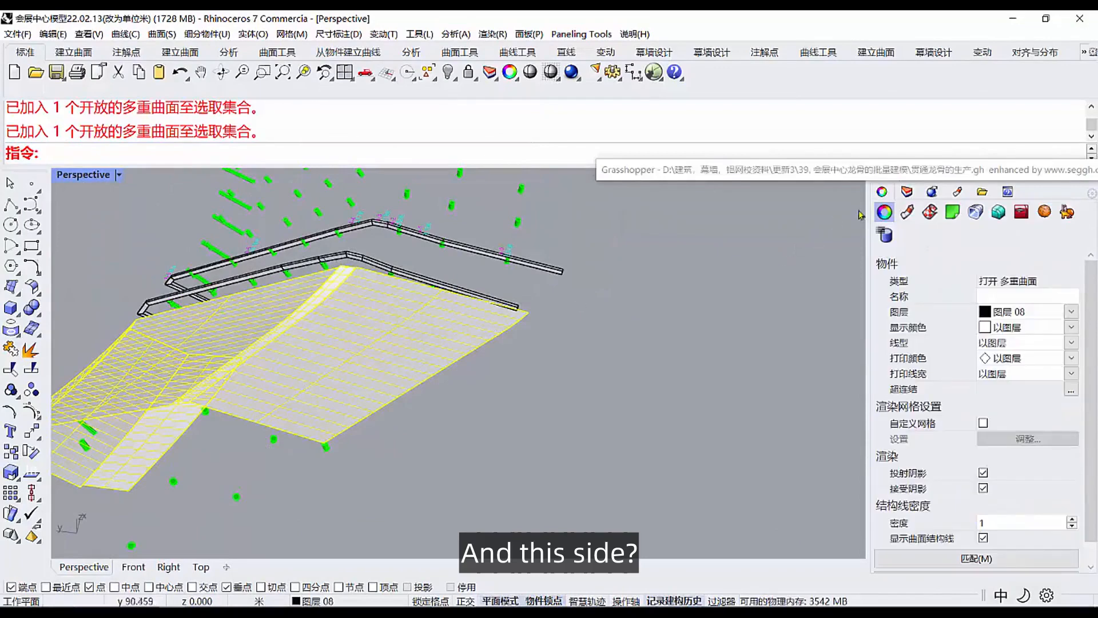
{"action": "left_click", "coordinate": [983, 537]}
{"action": "right_click_drag", "start_coordinate": [394, 401], "coordinate": [700, 235]}
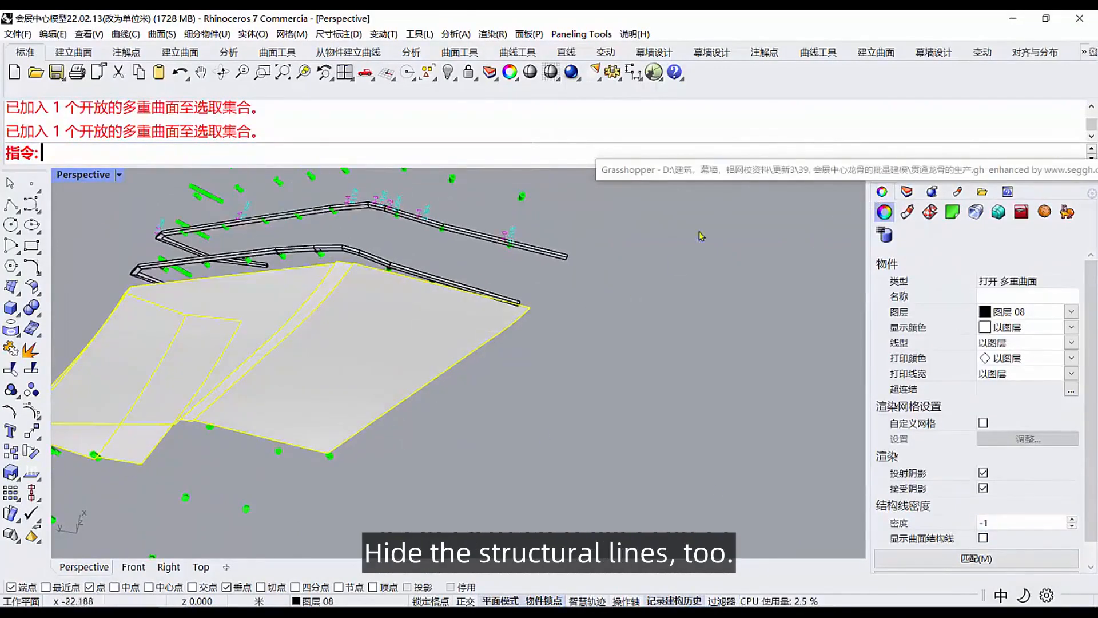
Reference the offset polysurface as one Brep in the new unconnected Brep parameter and internalise it.
{"action": "left_click", "coordinate": [746, 174]}
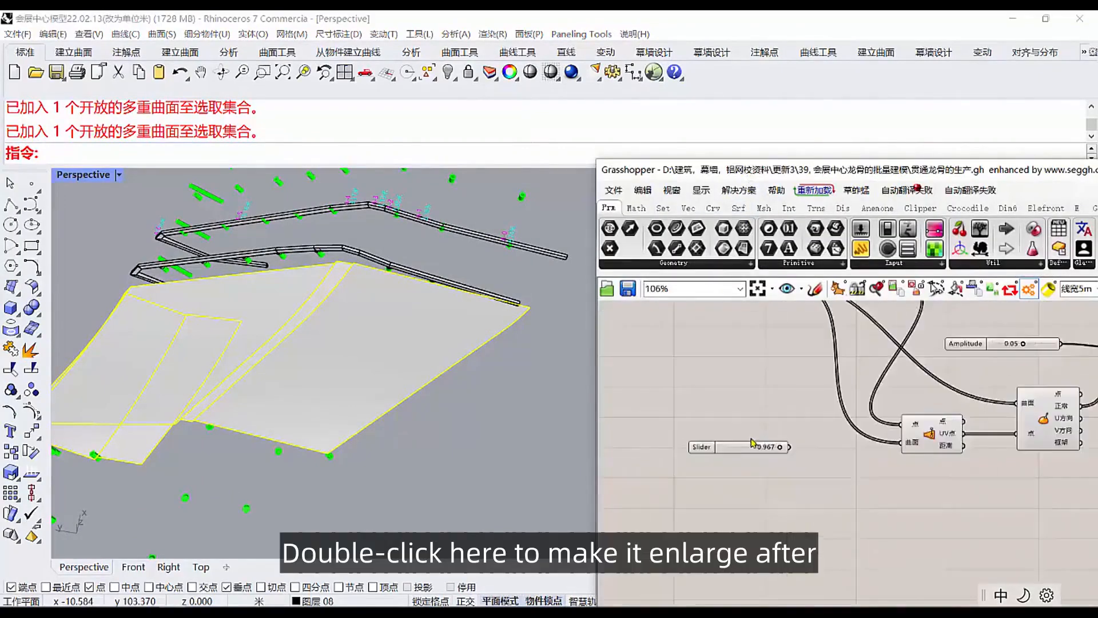
{"action": "scroll", "coordinate": [787, 476], "scroll_direction": "down", "scroll_amount": 5}
{"action": "right_click_drag", "start_coordinate": [955, 451], "coordinate": [801, 401]}
{"action": "scroll", "coordinate": [855, 385], "scroll_direction": "up", "scroll_amount": 7}
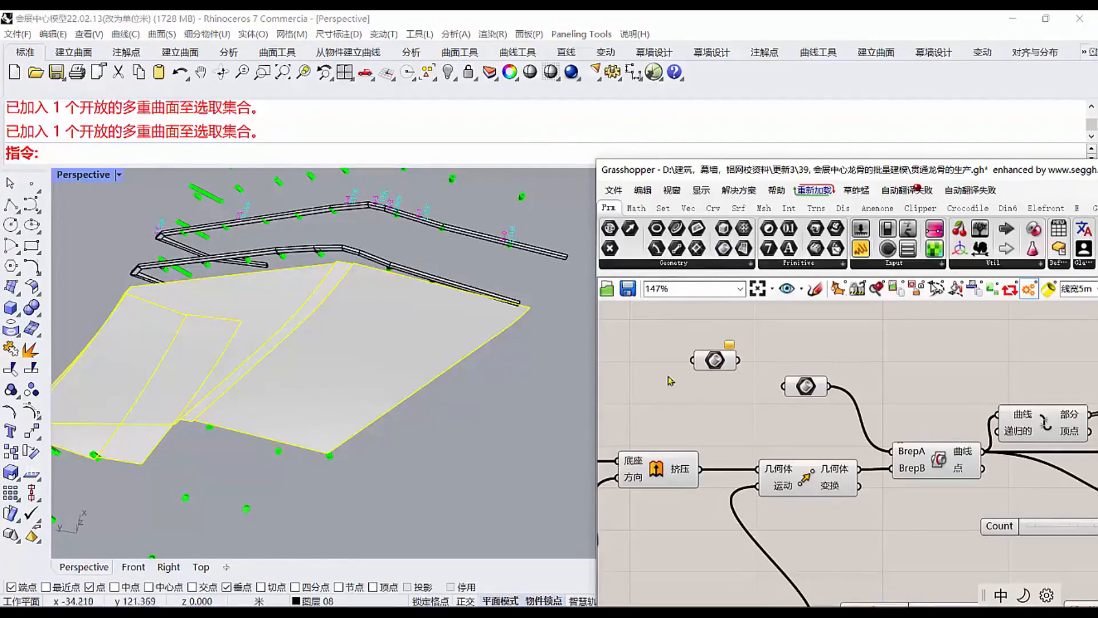
{"action": "right_click", "coordinate": [715, 360]}
{"action": "left_click", "coordinate": [765, 500]}
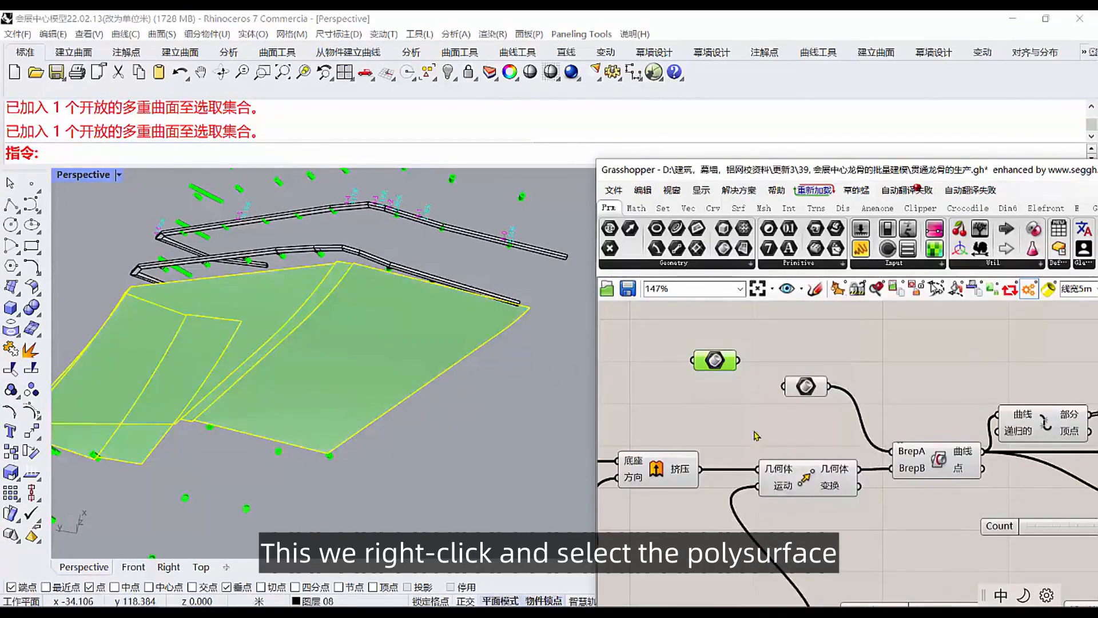
{"action": "right_click", "coordinate": [718, 361]}
{"action": "left_click", "coordinate": [771, 564]}
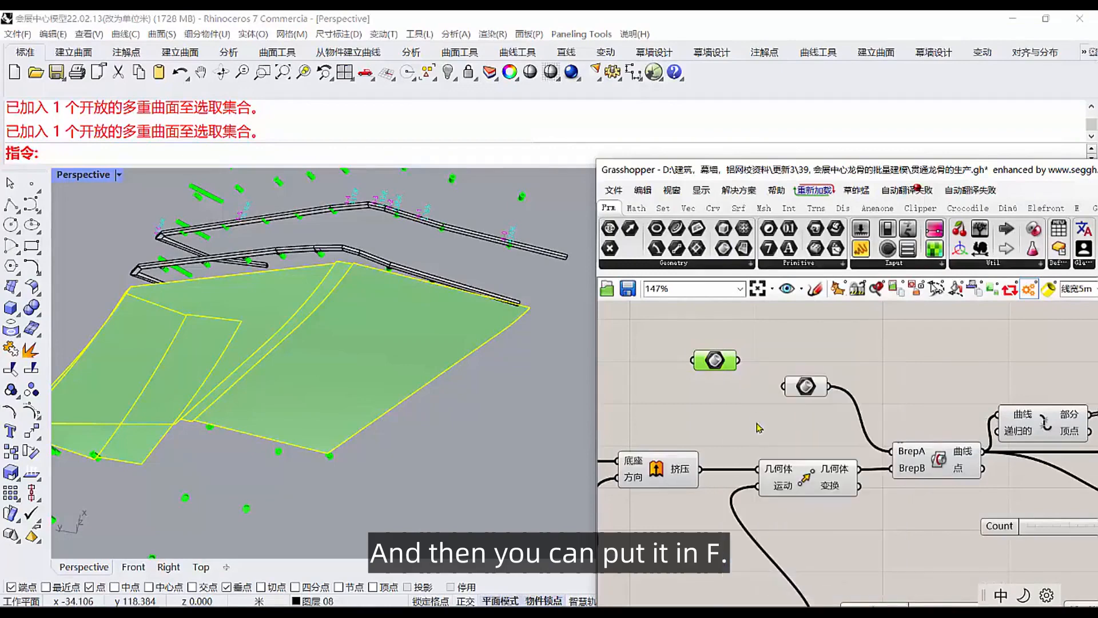
Connect the new Brep parameter to the existing Brep parameter that feeds BrepA of the intersection component.
{"action": "left_click_drag", "start_coordinate": [736, 363], "coordinate": [746, 397]}
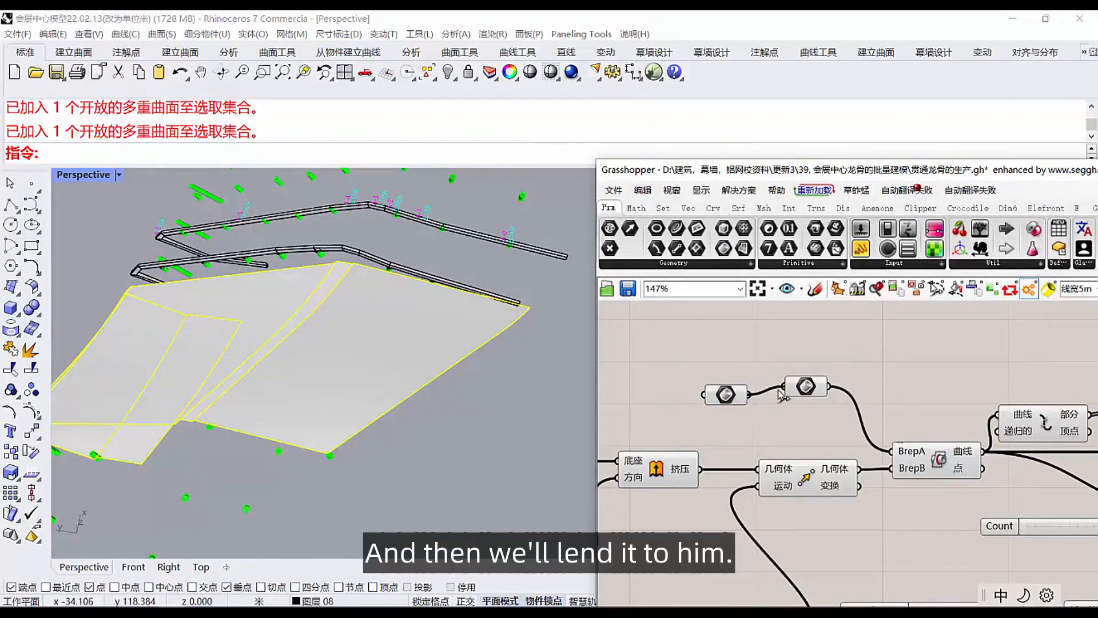
{"action": "left_click", "coordinate": [809, 394]}
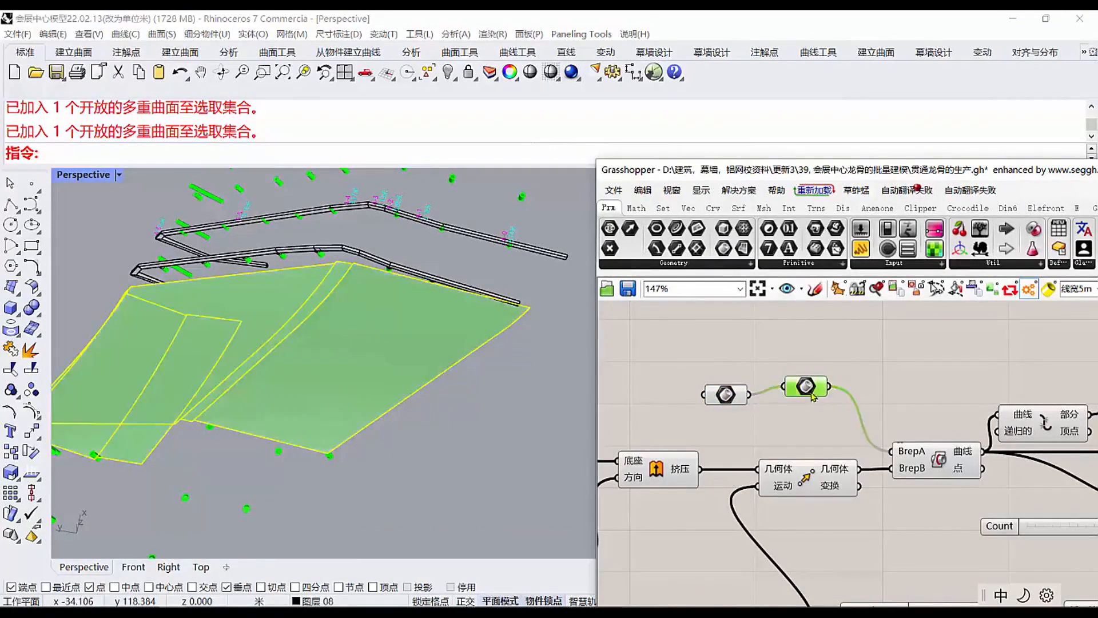
{"action": "left_click", "coordinate": [855, 374]}
Locate the Surface parameters at the start of the definition and hide the offset polysurface in the model.
{"action": "scroll", "coordinate": [921, 396], "scroll_direction": "down", "scroll_amount": 7}
{"action": "scroll", "coordinate": [772, 391], "scroll_direction": "up", "scroll_amount": 9}
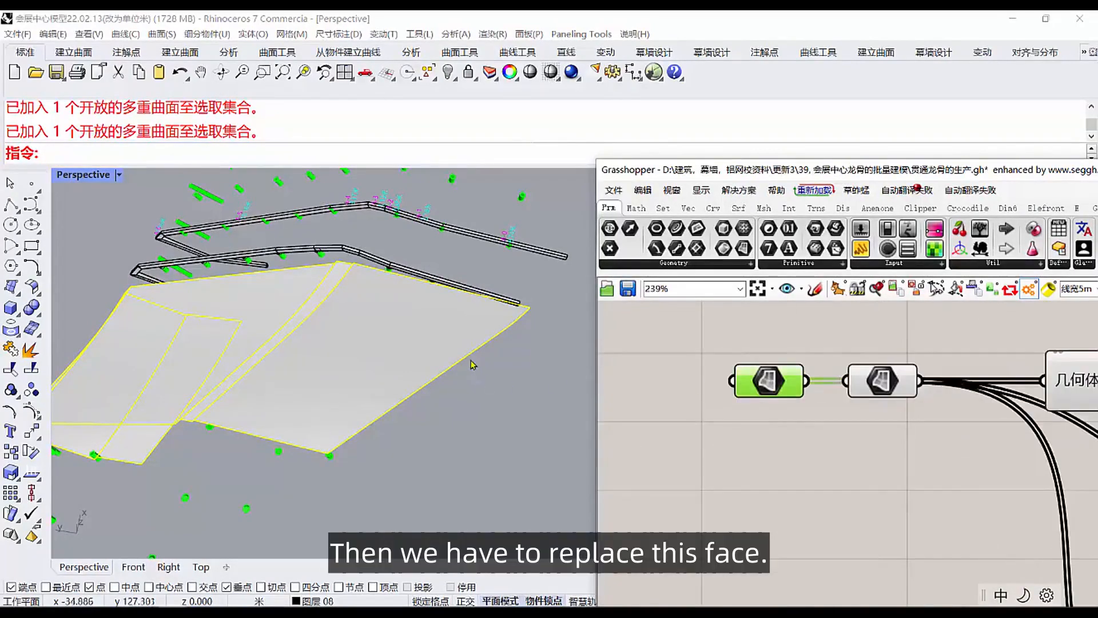
{"action": "left_click", "coordinate": [449, 74]}
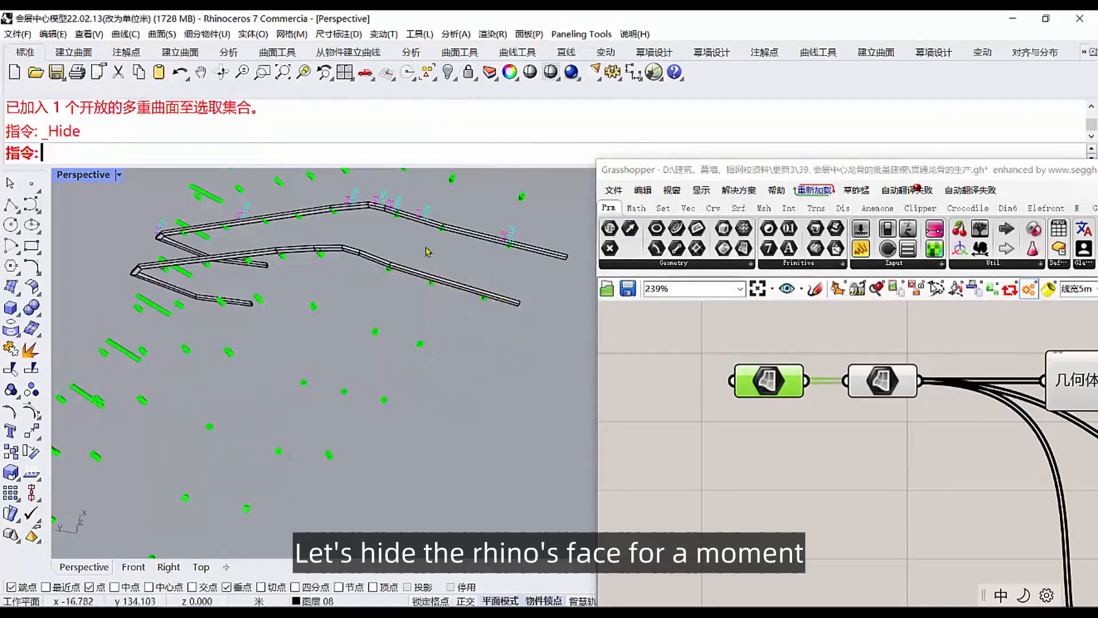
Add a new Surface parameter below the existing pair of Surface parameters.
{"action": "scroll", "coordinate": [413, 351], "scroll_direction": "up", "scroll_amount": 10}
{"action": "scroll", "coordinate": [413, 351], "scroll_direction": "up", "scroll_amount": 2}
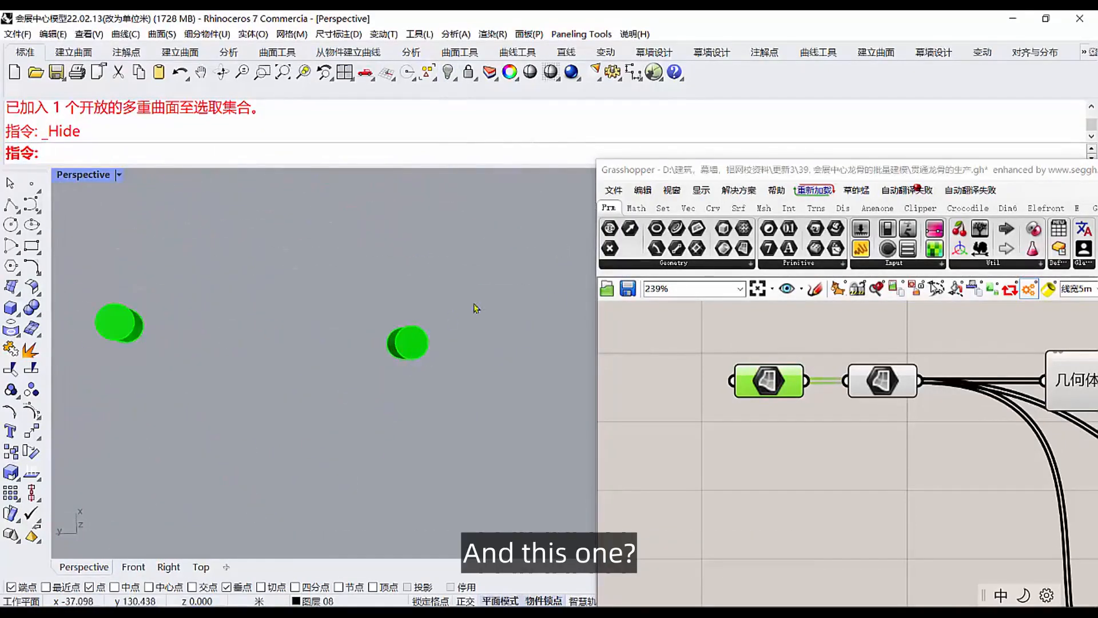
{"action": "left_click", "coordinate": [742, 248]}
{"action": "left_click", "coordinate": [695, 452]}
Reference the top end faces of the next row of supports as multiple surfaces in the new Surface parameter.
{"action": "right_click", "coordinate": [696, 453]}
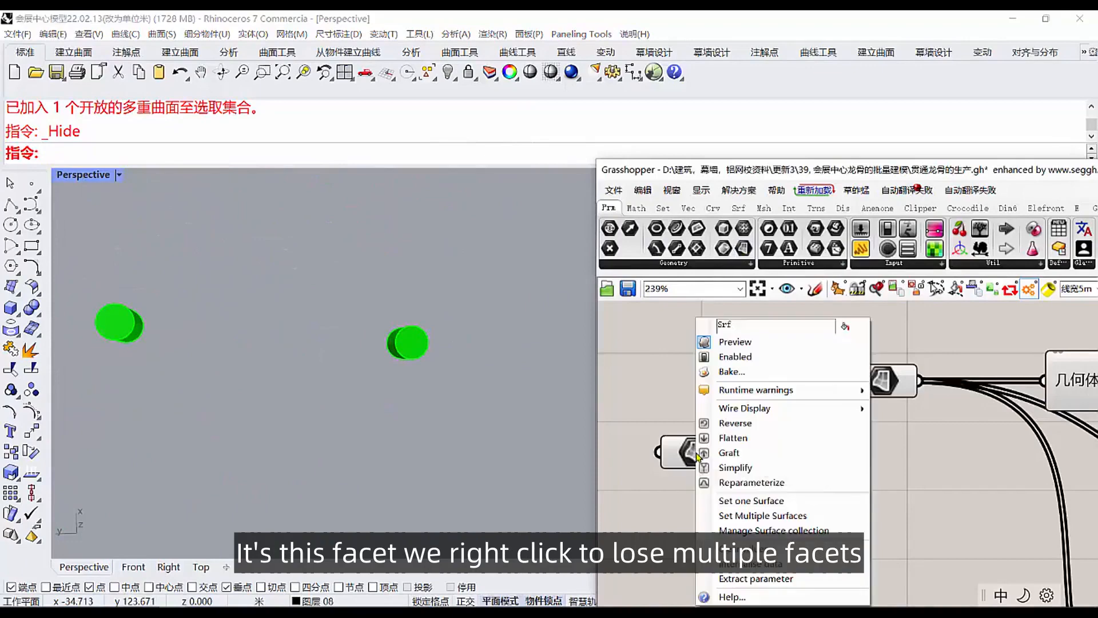
{"action": "left_click", "coordinate": [744, 515]}
{"action": "left_click", "coordinate": [423, 299]}
{"action": "scroll", "coordinate": [357, 348], "scroll_direction": "down", "scroll_amount": 5}
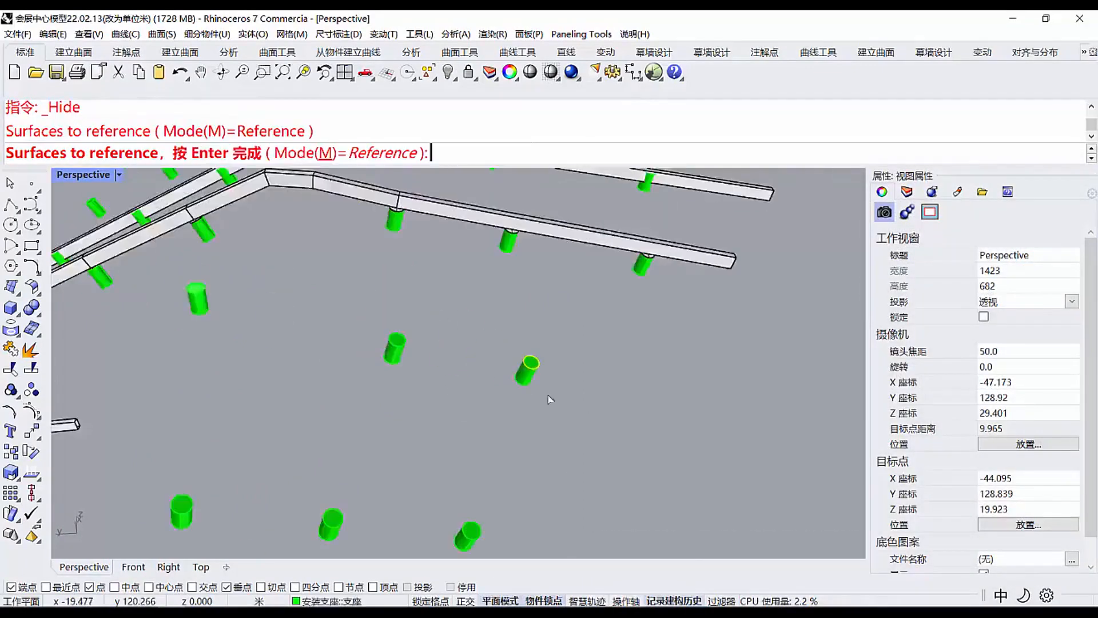
{"action": "scroll", "coordinate": [399, 346], "scroll_direction": "up", "scroll_amount": 3}
{"action": "left_click", "coordinate": [390, 342]}
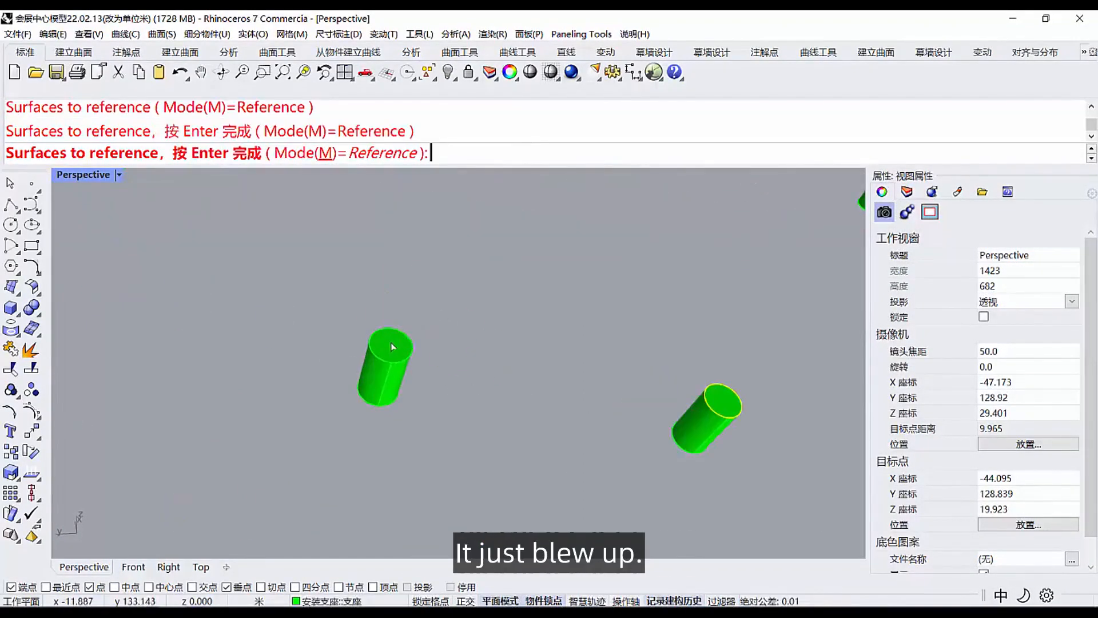
{"action": "scroll", "coordinate": [390, 342], "scroll_direction": "down", "scroll_amount": 5}
{"action": "scroll", "coordinate": [382, 318], "scroll_direction": "up", "scroll_amount": 4}
{"action": "scroll", "coordinate": [554, 319], "scroll_direction": "down", "scroll_amount": 5}
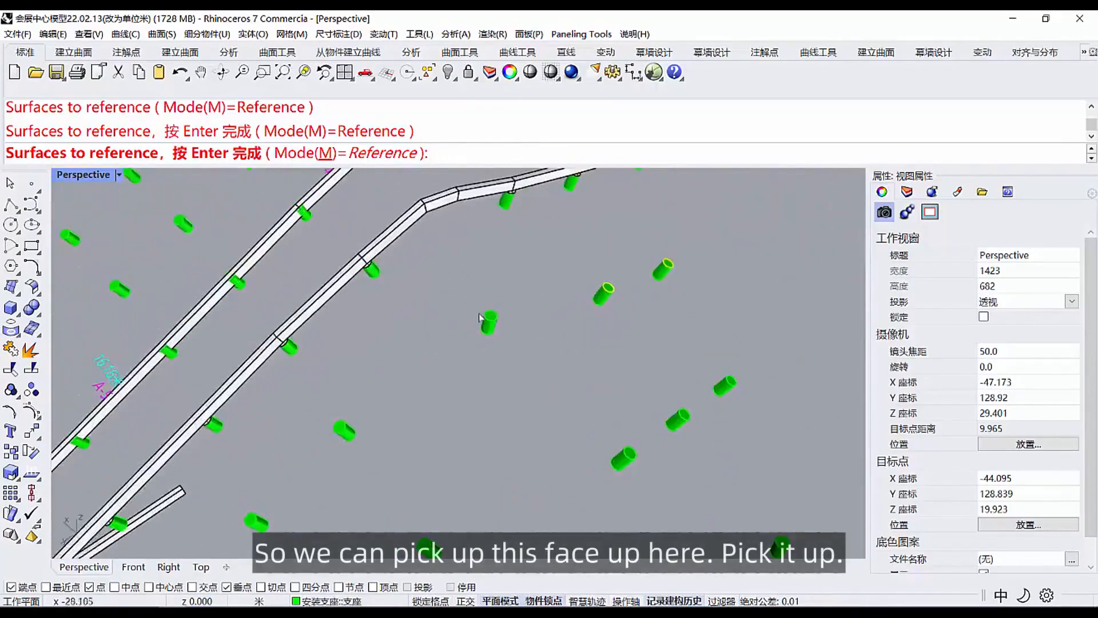
{"action": "scroll", "coordinate": [509, 319], "scroll_direction": "up", "scroll_amount": 5}
{"action": "left_click", "coordinate": [509, 318]}
{"action": "scroll", "coordinate": [498, 370], "scroll_direction": "down", "scroll_amount": 2}
{"action": "scroll", "coordinate": [368, 403], "scroll_direction": "up", "scroll_amount": 3}
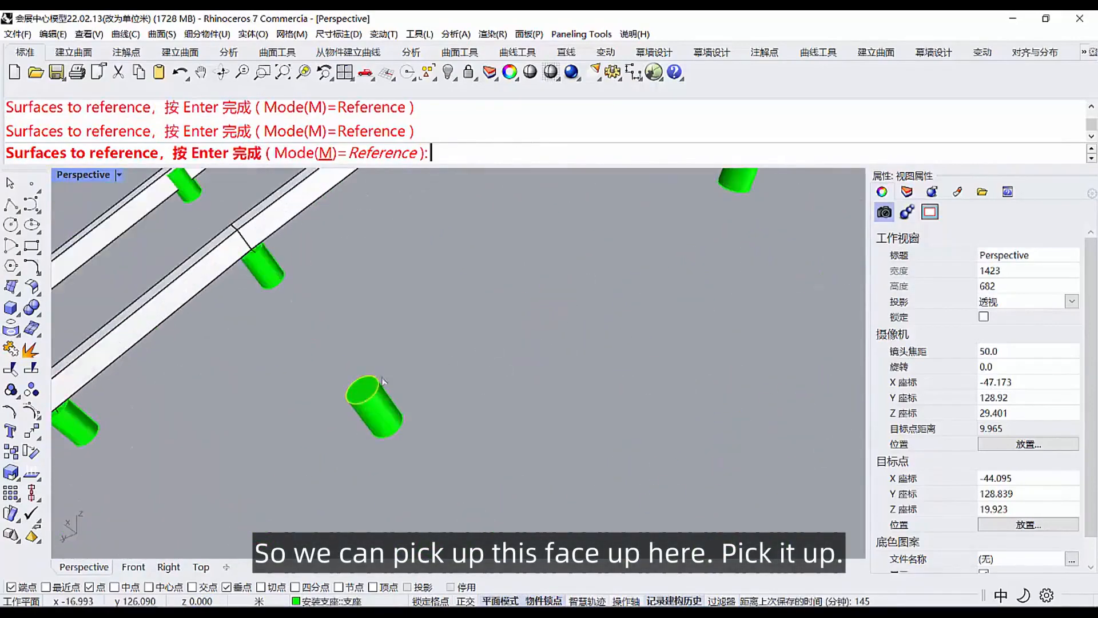
{"action": "scroll", "coordinate": [366, 396], "scroll_direction": "down", "scroll_amount": 4}
{"action": "scroll", "coordinate": [381, 400], "scroll_direction": "up", "scroll_amount": 3}
{"action": "scroll", "coordinate": [446, 366], "scroll_direction": "down", "scroll_amount": 4}
{"action": "scroll", "coordinate": [481, 404], "scroll_direction": "up", "scroll_amount": 2}
{"action": "scroll", "coordinate": [481, 403], "scroll_direction": "up", "scroll_amount": 2}
{"action": "scroll", "coordinate": [483, 390], "scroll_direction": "down", "scroll_amount": 3}
{"action": "scroll", "coordinate": [472, 404], "scroll_direction": "up", "scroll_amount": 3}
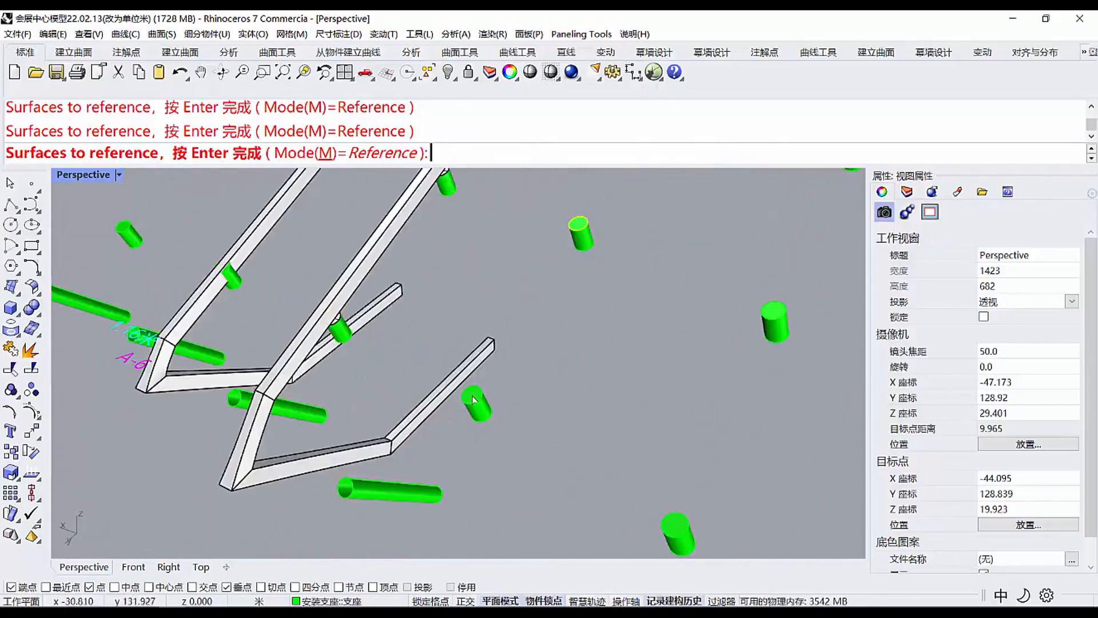
{"action": "mouse_move", "coordinate": [526, 391]}
{"action": "right_mouse_down"}
{"action": "mouse_move", "coordinate": [498, 352]}
{"action": "mouse_move", "coordinate": [517, 380]}
{"action": "right_mouse_up"}
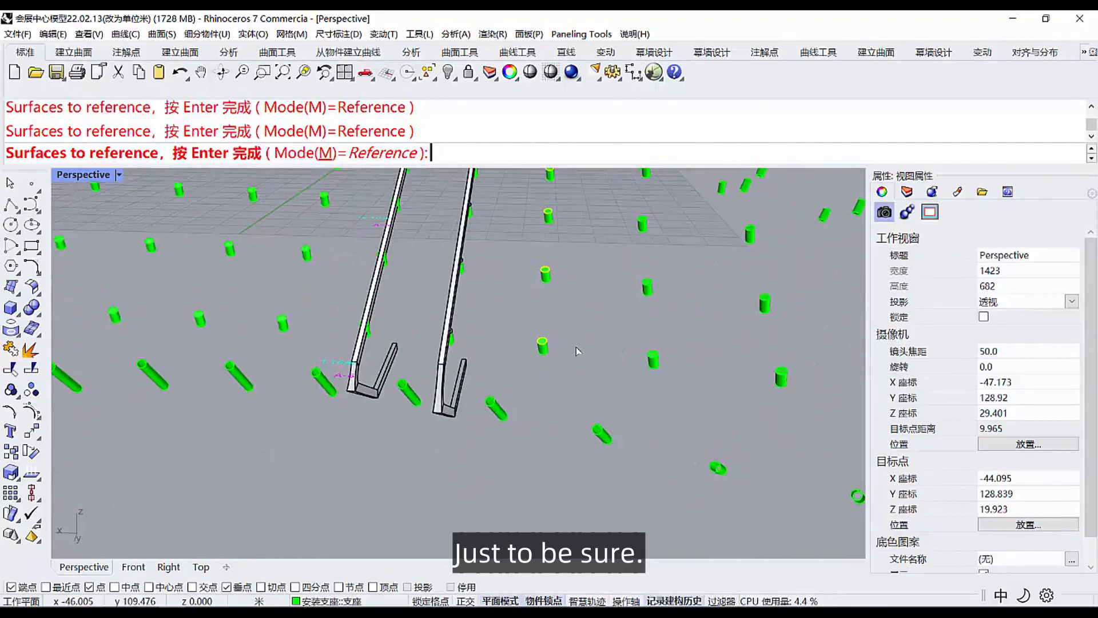
{"action": "right_click", "coordinate": [575, 347]}
Internalise the picked surfaces in the new Surface parameter and connect it to the start of the existing Surface parameter chain.
{"action": "left_click", "coordinate": [695, 452]}
{"action": "right_click", "coordinate": [699, 451]}
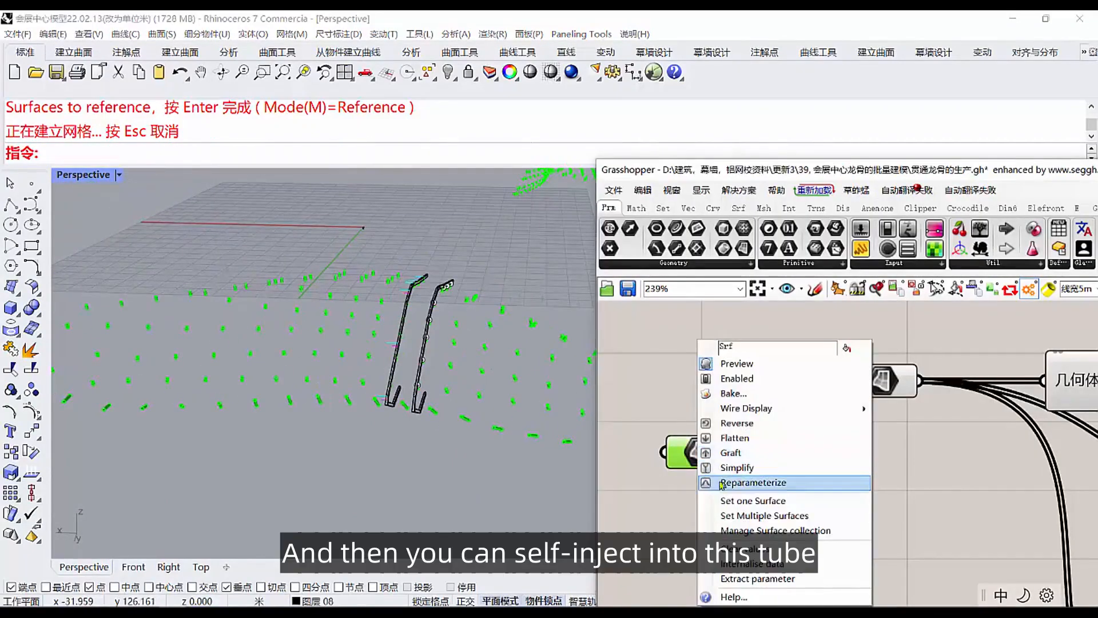
{"action": "left_click", "coordinate": [754, 564]}
{"action": "left_click_drag", "start_coordinate": [697, 453], "coordinate": [679, 386]}
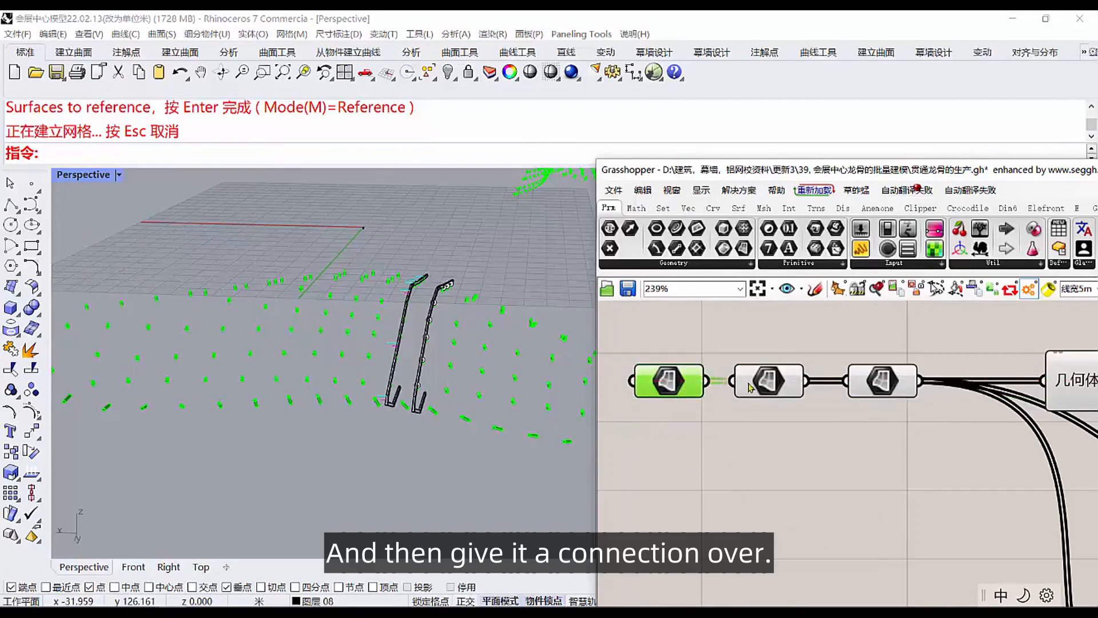
Collapse the Grasshopper window and turn off the 安装支座 layer.
{"action": "double_click", "coordinate": [821, 175]}
{"action": "left_click", "coordinate": [907, 192]}
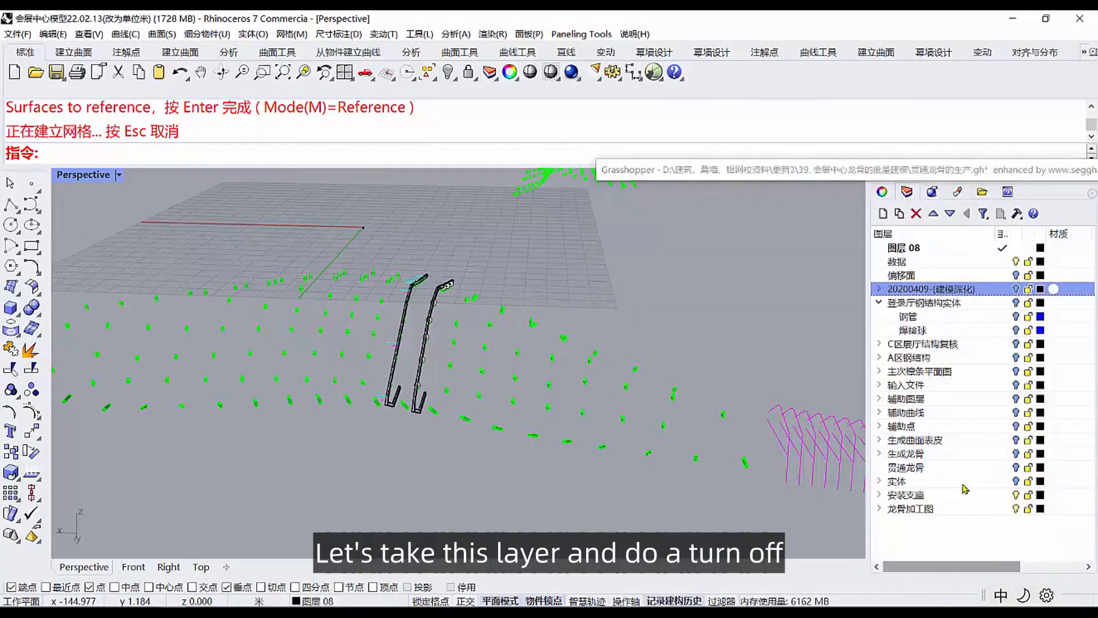
{"action": "left_click", "coordinate": [1016, 495]}
{"action": "right_click_drag", "start_coordinate": [715, 446], "coordinate": [211, 468]}
{"action": "scroll", "coordinate": [469, 372], "scroll_direction": "up", "scroll_amount": 5}
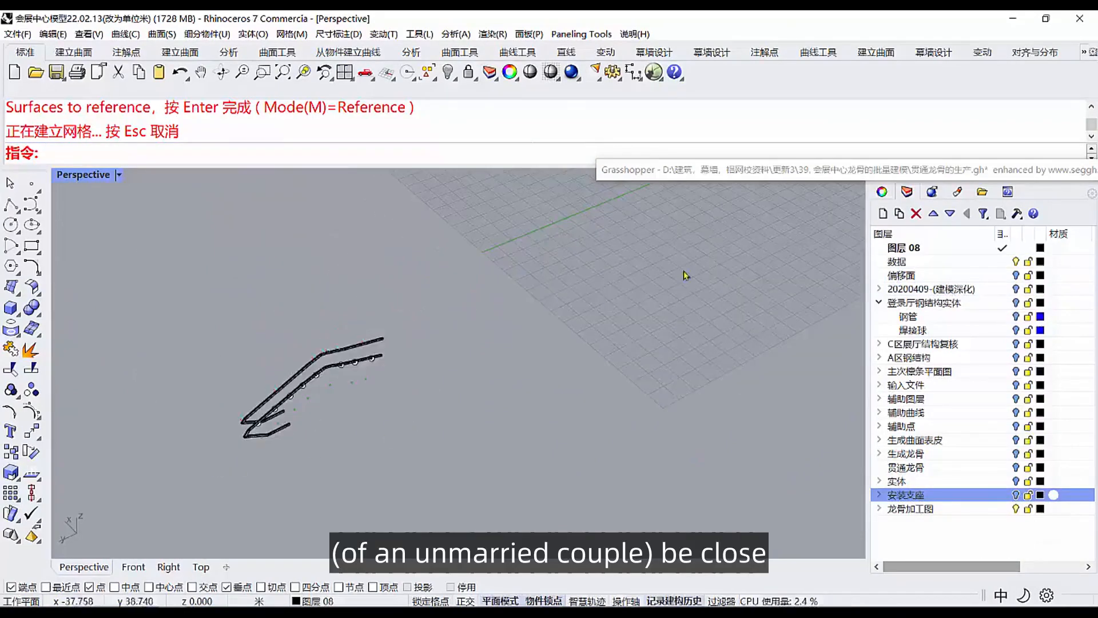
Locate the sweep component that generates the new keel and bake its result to layer 图层 08.
{"action": "left_click", "coordinate": [757, 171]}
{"action": "scroll", "coordinate": [747, 479], "scroll_direction": "down", "scroll_amount": 5}
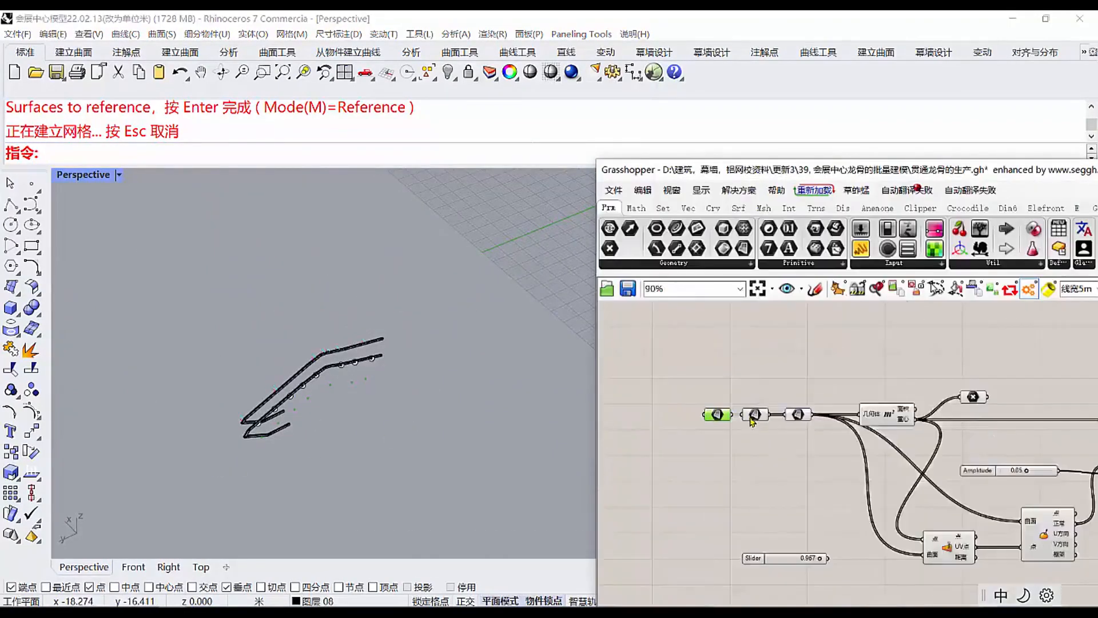
{"action": "scroll", "coordinate": [747, 479], "scroll_direction": "up", "scroll_amount": 8}
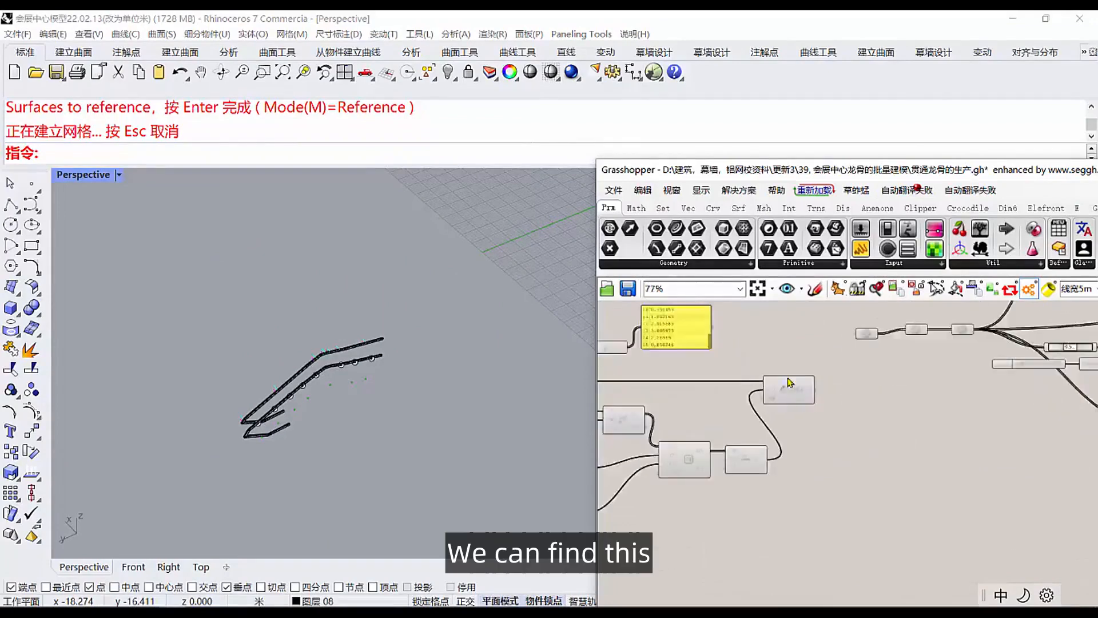
{"action": "left_click", "coordinate": [783, 399]}
{"action": "scroll", "coordinate": [310, 391], "scroll_direction": "up", "scroll_amount": 5}
{"action": "right_click_drag", "start_coordinate": [388, 470], "coordinate": [356, 461]}
{"action": "scroll", "coordinate": [431, 391], "scroll_direction": "up", "scroll_amount": 5}
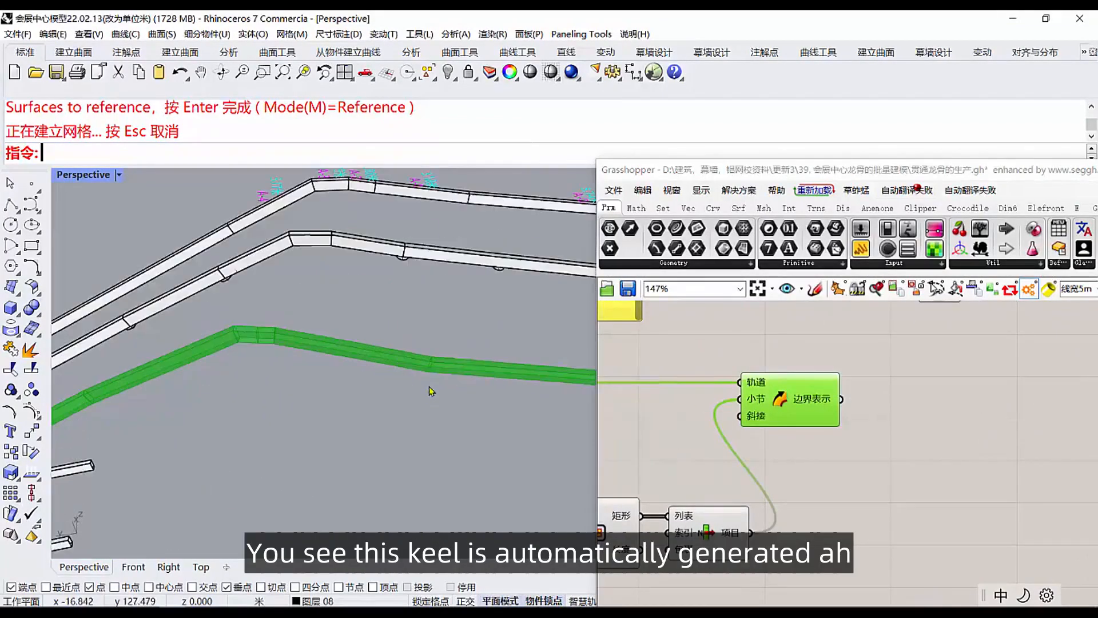
{"action": "left_click", "coordinate": [800, 407]}
{"action": "key", "text": "Insert"}
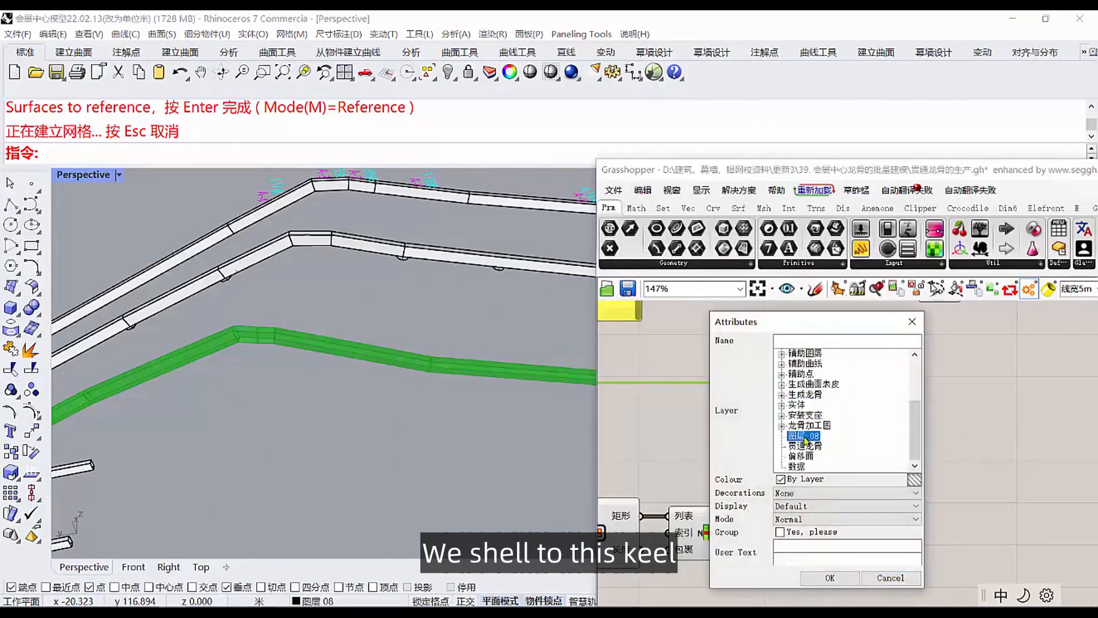
{"action": "left_click", "coordinate": [830, 578]}
{"action": "left_click", "coordinate": [865, 514]}
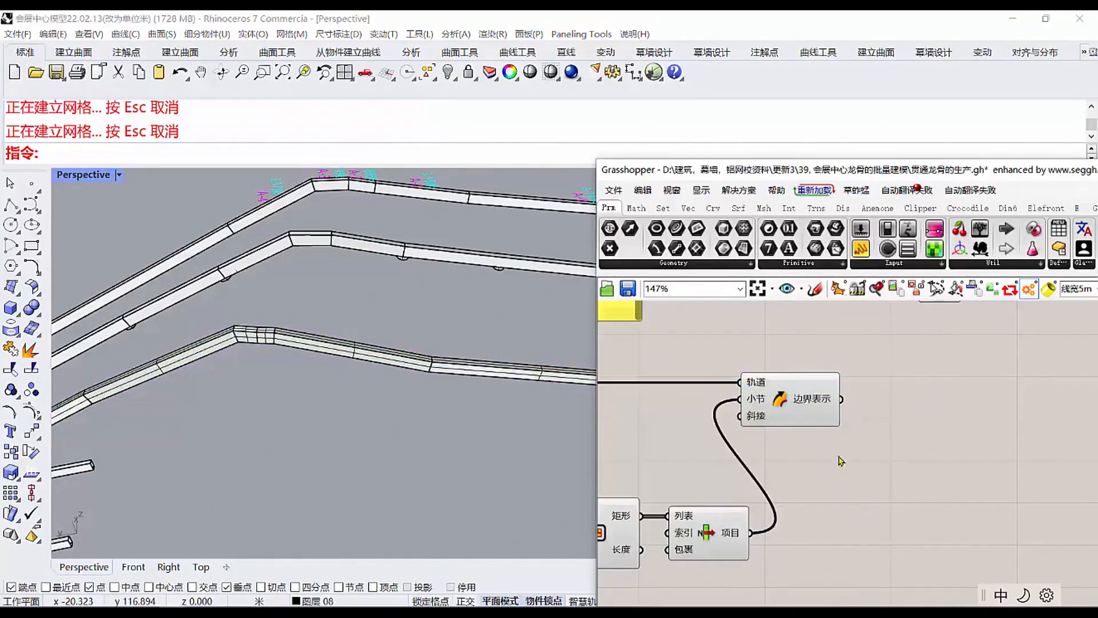
Select the newly baked keel polysurface and turn off the display of its surface isocurves.
{"action": "scroll", "coordinate": [841, 458], "scroll_direction": "down", "scroll_amount": 8}
{"action": "scroll", "coordinate": [865, 406], "scroll_direction": "up", "scroll_amount": 6}
{"action": "scroll", "coordinate": [329, 381], "scroll_direction": "down", "scroll_amount": 7}
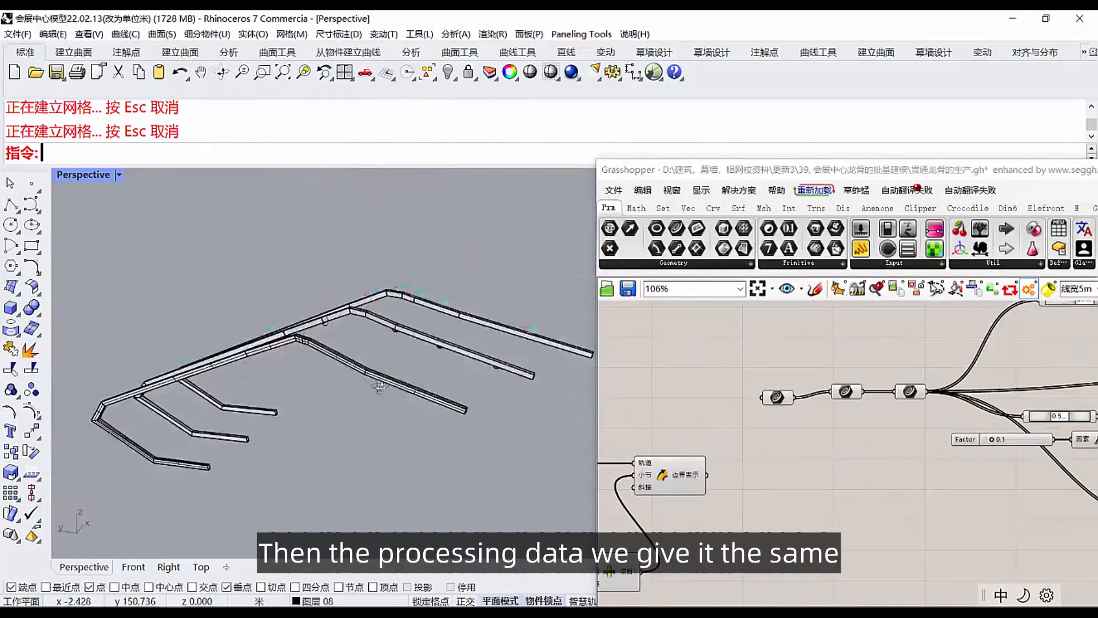
{"action": "right_click_drag", "start_coordinate": [375, 380], "coordinate": [372, 373]}
{"action": "left_click", "coordinate": [372, 372]}
{"action": "scroll", "coordinate": [309, 343], "scroll_direction": "up", "scroll_amount": 5}
{"action": "left_click", "coordinate": [393, 451]}
{"action": "right_click_drag", "start_coordinate": [452, 462], "coordinate": [480, 438]}
{"action": "right_click_drag", "start_coordinate": [469, 352], "coordinate": [457, 426]}
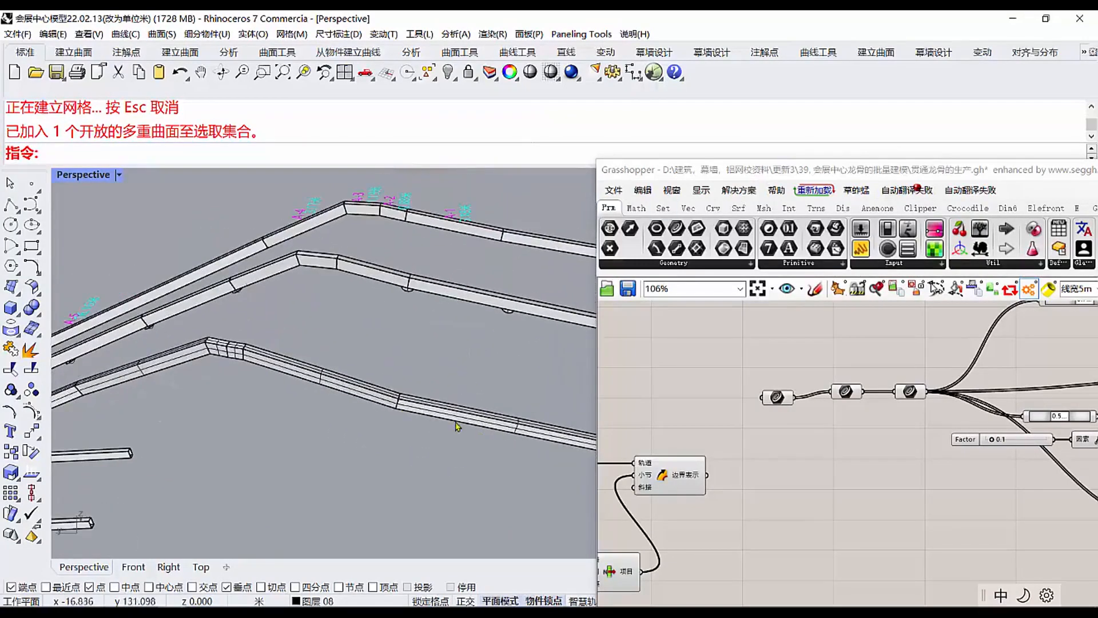
{"action": "double_click", "coordinate": [696, 173]}
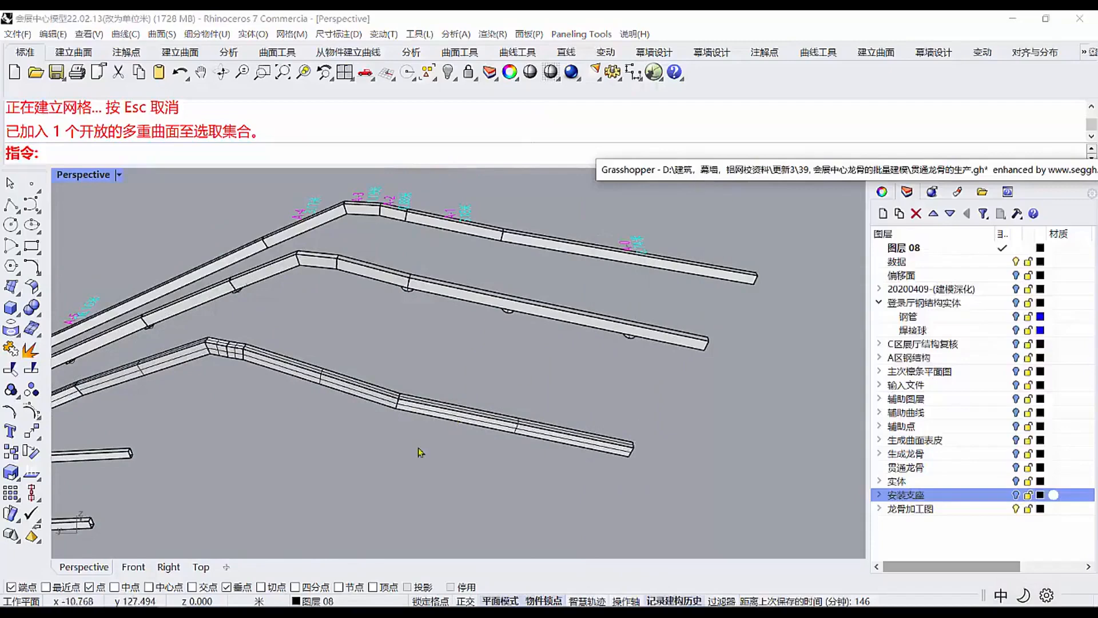
{"action": "left_click", "coordinate": [420, 408]}
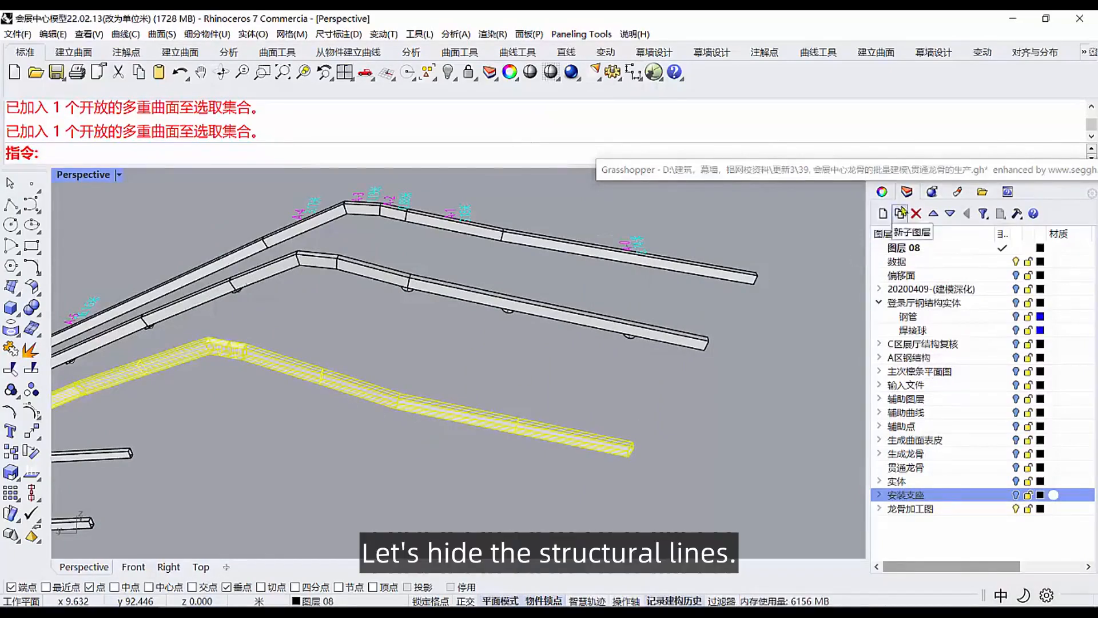
{"action": "left_click", "coordinate": [882, 192]}
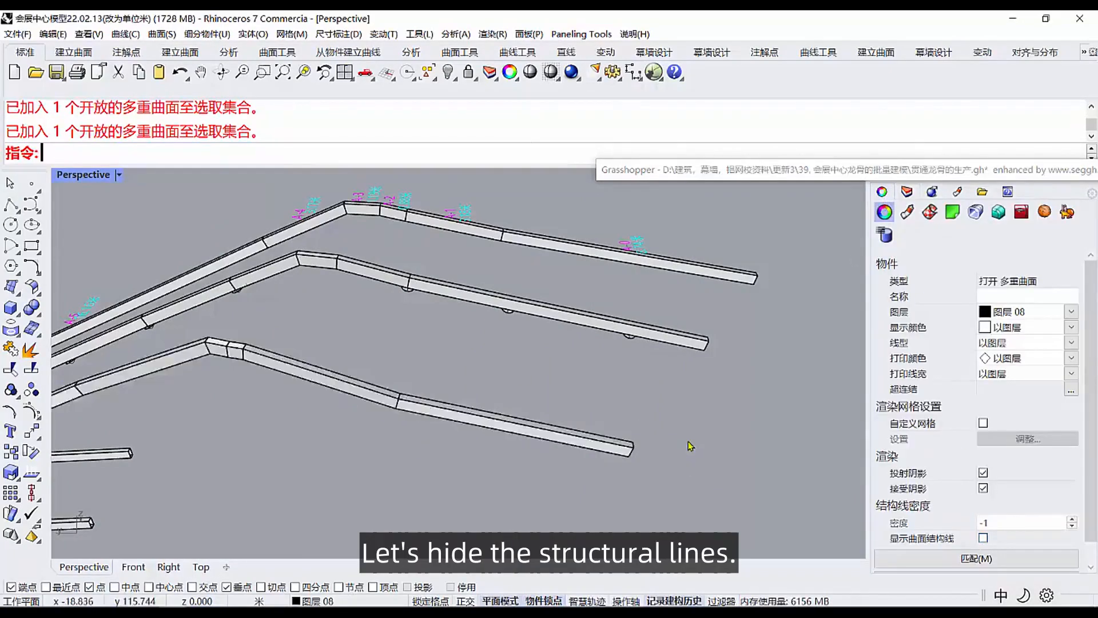
Add a new Curve parameter in front of the existing chain of Curve parameters in the tagging part of the definition.
{"action": "double_click", "coordinate": [756, 169]}
{"action": "right_click_drag", "start_coordinate": [777, 382], "coordinate": [777, 397]}
{"action": "scroll", "coordinate": [777, 403], "scroll_direction": "up", "scroll_amount": 3}
{"action": "left_click", "coordinate": [787, 413]}
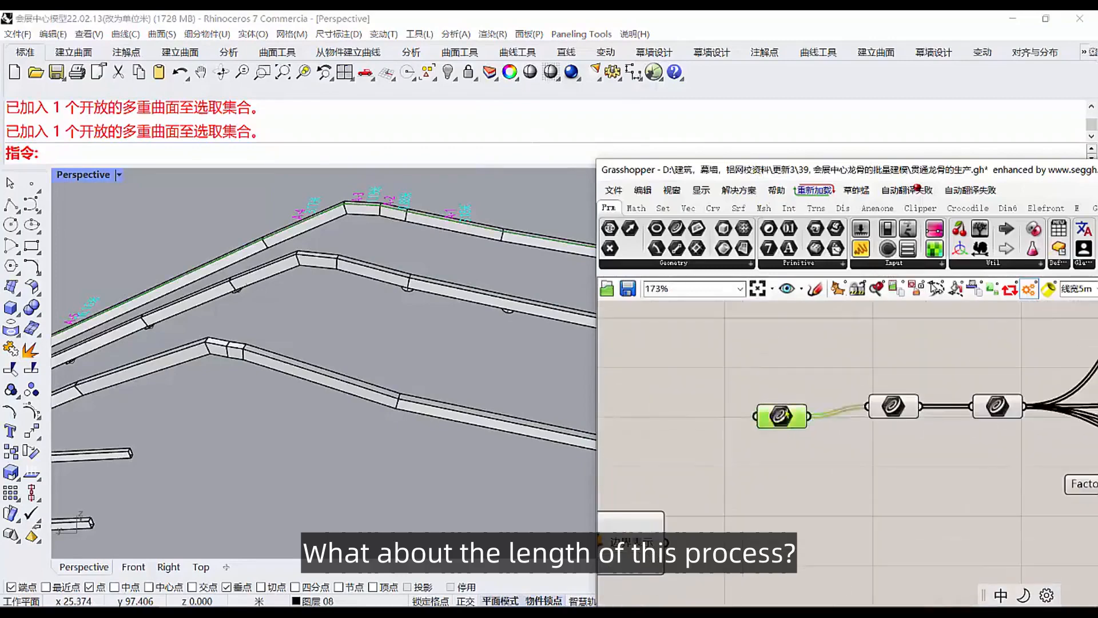
{"action": "left_click_drag", "start_coordinate": [677, 229], "coordinate": [730, 407]}
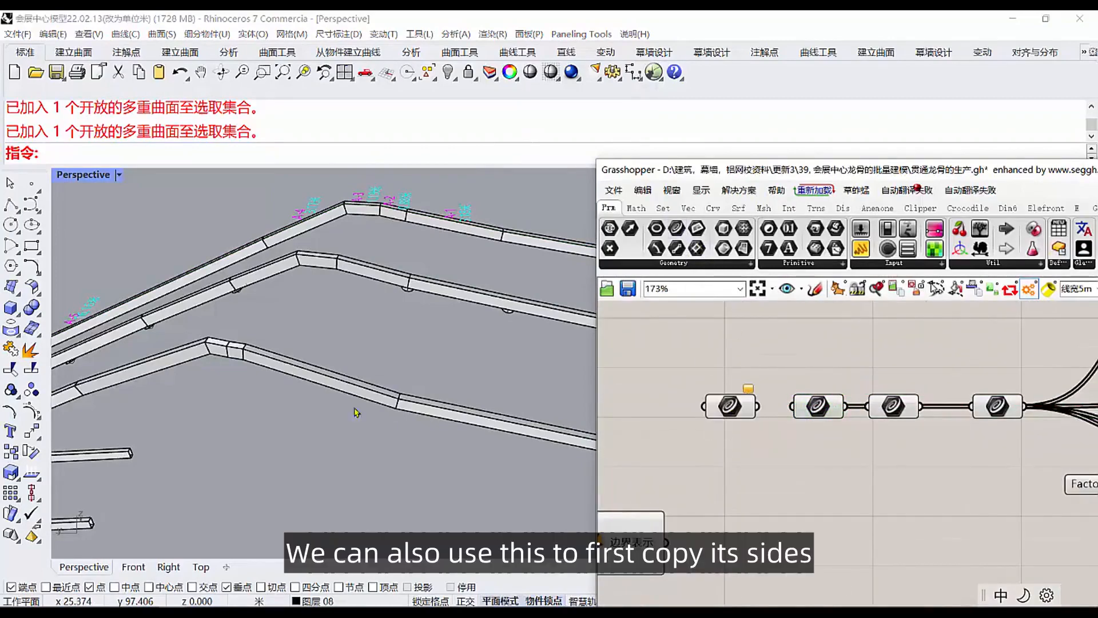
Duplicate the upper edges of the new keel's segments as curves along its whole length.
{"action": "left_click", "coordinate": [18, 334]}
{"action": "left_click", "coordinate": [75, 335]}
{"action": "left_click", "coordinate": [340, 377]}
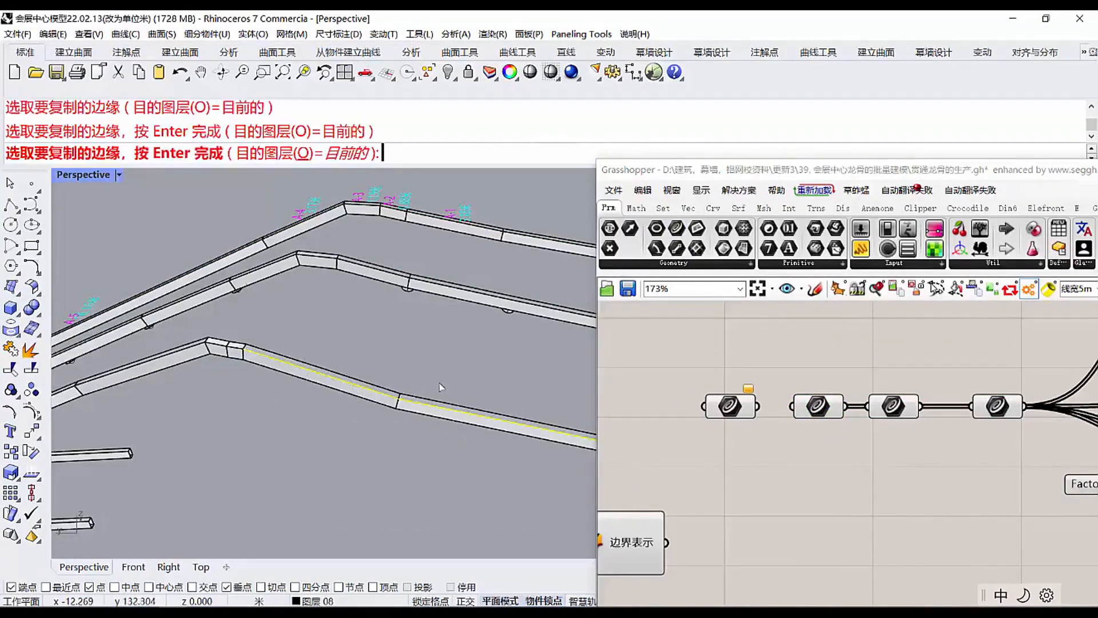
{"action": "scroll", "coordinate": [339, 378], "scroll_direction": "up", "scroll_amount": 4}
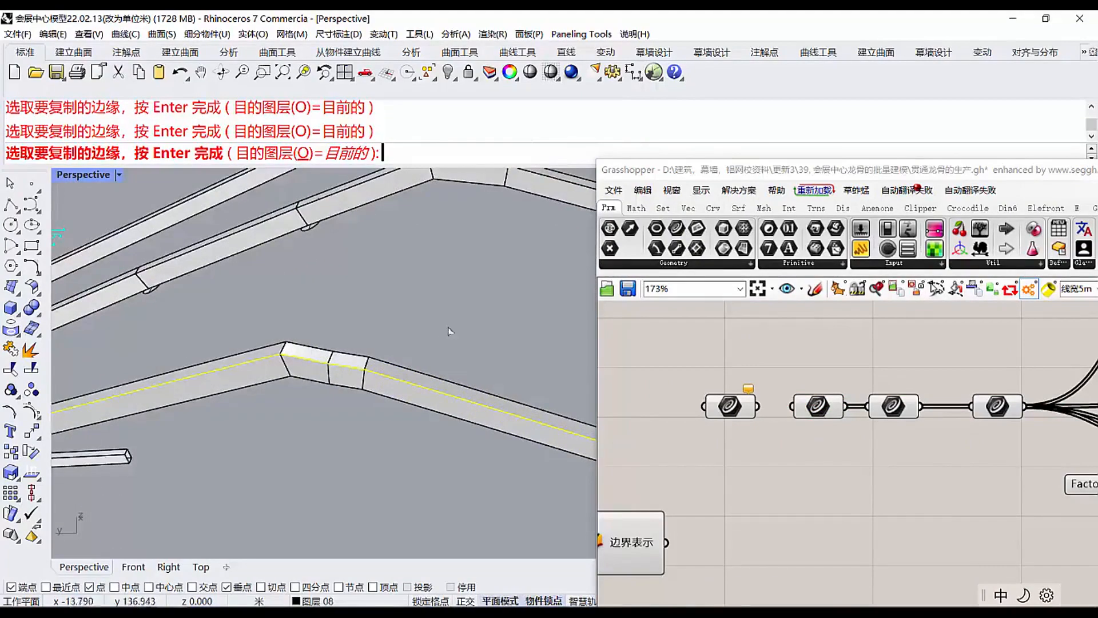
{"action": "scroll", "coordinate": [448, 260], "scroll_direction": "down", "scroll_amount": 3}
{"action": "scroll", "coordinate": [261, 375], "scroll_direction": "up", "scroll_amount": 3}
{"action": "scroll", "coordinate": [431, 332], "scroll_direction": "down", "scroll_amount": 3}
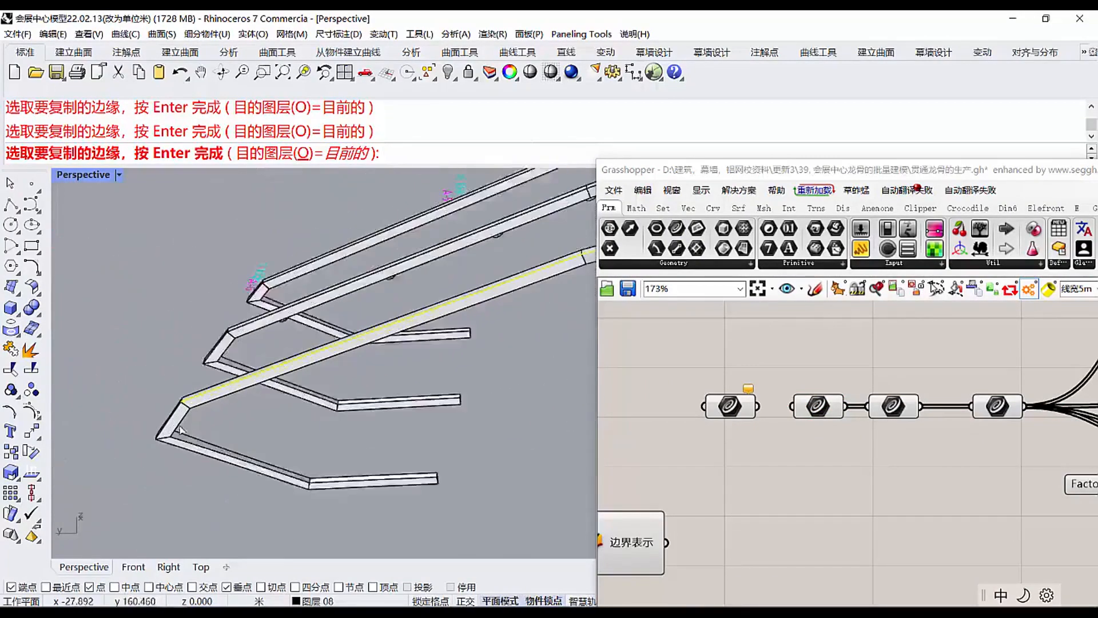
{"action": "scroll", "coordinate": [164, 422], "scroll_direction": "up", "scroll_amount": 4}
{"action": "scroll", "coordinate": [164, 422], "scroll_direction": "down", "scroll_amount": 4}
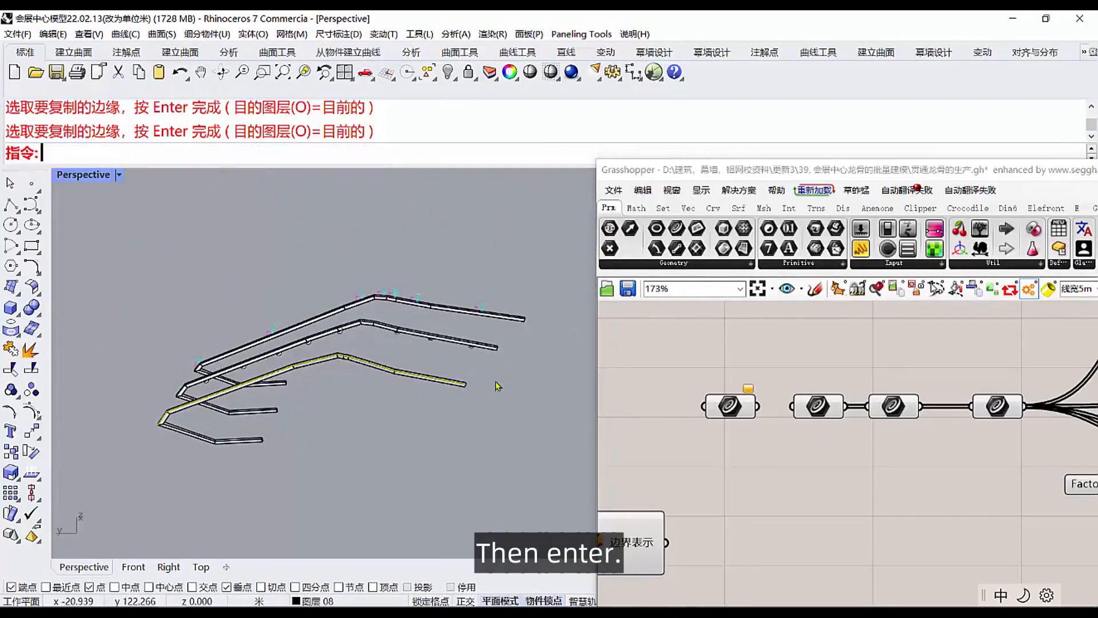
Reference the duplicated edges as multiple curves in the new Curve parameter, wired into the existing chain, and internalise them.
{"action": "scroll", "coordinate": [445, 393], "scroll_direction": "up", "scroll_amount": 2}
{"action": "left_click", "coordinate": [729, 406]}
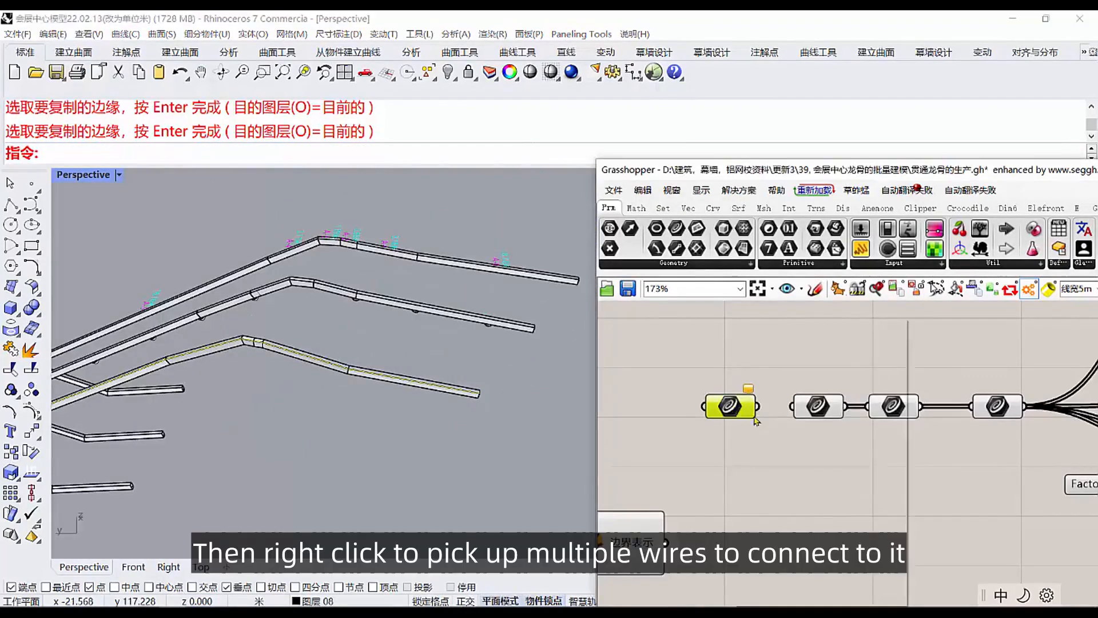
{"action": "right_click", "coordinate": [732, 406]}
{"action": "left_click", "coordinate": [770, 518]}
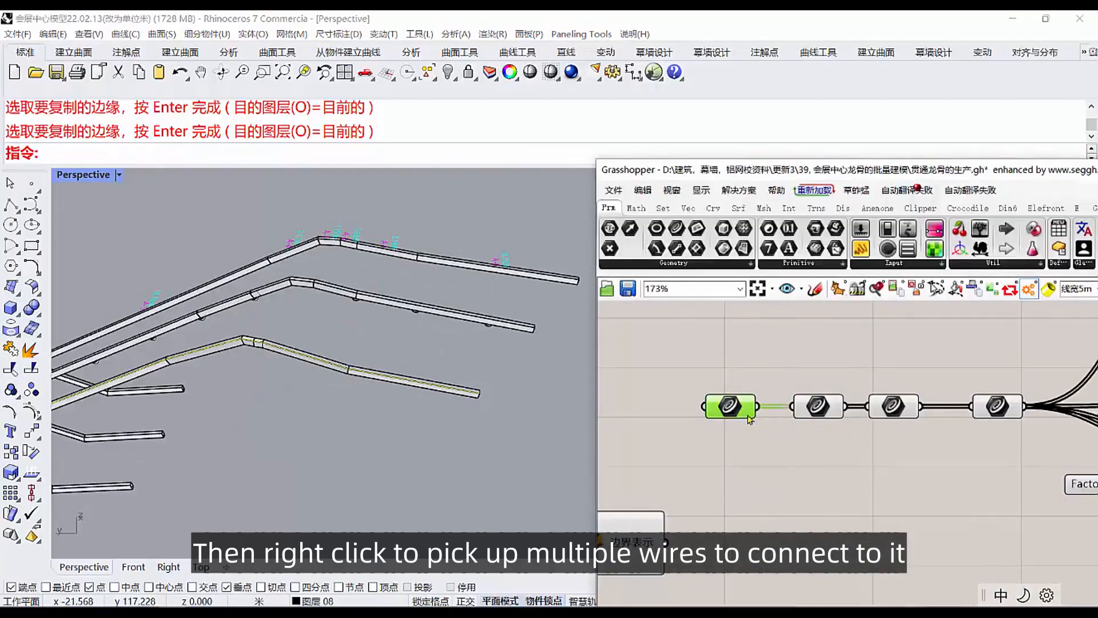
{"action": "right_click", "coordinate": [749, 419]}
{"action": "left_click", "coordinate": [761, 562]}
Find the text tag component with the cyan swatch and bake the length tags to the 数据 layer.
{"action": "scroll", "coordinate": [681, 401], "scroll_direction": "down", "scroll_amount": 5}
{"action": "right_click_drag", "start_coordinate": [1052, 361], "coordinate": [891, 358]}
{"action": "scroll", "coordinate": [891, 358], "scroll_direction": "up", "scroll_amount": 5}
{"action": "left_click", "coordinate": [919, 366]}
{"action": "scroll", "coordinate": [436, 362], "scroll_direction": "up", "scroll_amount": 5}
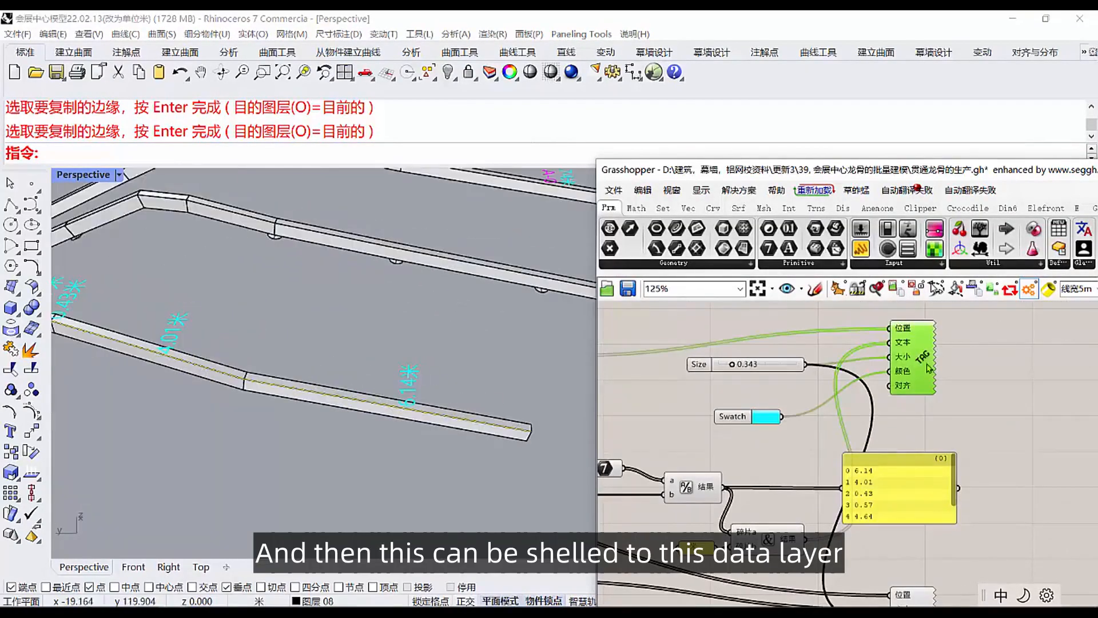
{"action": "right_click", "coordinate": [928, 368]}
{"action": "left_click", "coordinate": [944, 410]}
{"action": "left_click", "coordinate": [930, 417]}
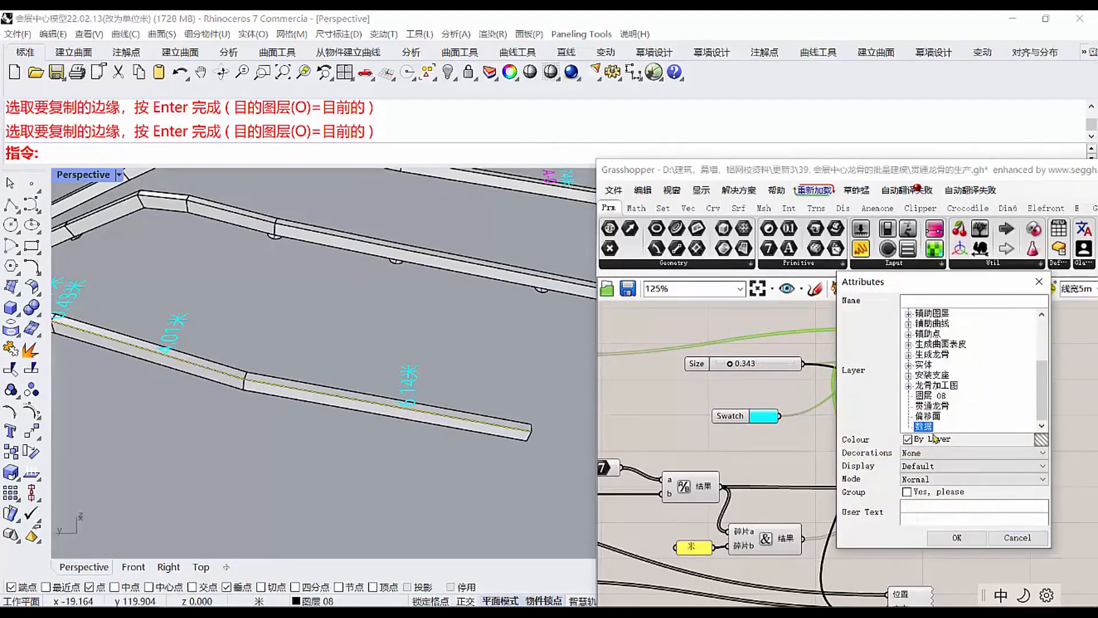
{"action": "left_click", "coordinate": [957, 538]}
Bake the keel number tags from the text tag component with the magenta swatch.
{"action": "right_click_drag", "start_coordinate": [927, 515], "coordinate": [883, 396]}
{"action": "right_click", "coordinate": [880, 510]}
{"action": "left_click", "coordinate": [915, 556]}
{"action": "left_click", "coordinate": [891, 479]}
{"action": "left_click", "coordinate": [923, 591]}
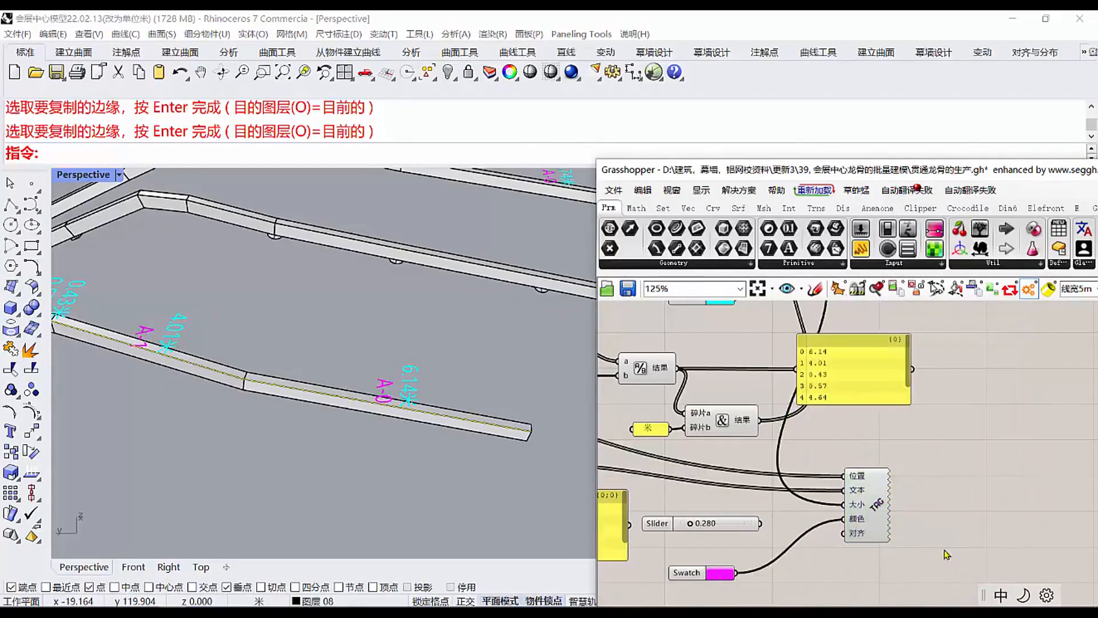
Examine the keels and the baked number and length tags along the newest one.
{"action": "scroll", "coordinate": [462, 385], "scroll_direction": "down", "scroll_amount": 5}
{"action": "right_click_drag", "start_coordinate": [462, 384], "coordinate": [430, 428]}
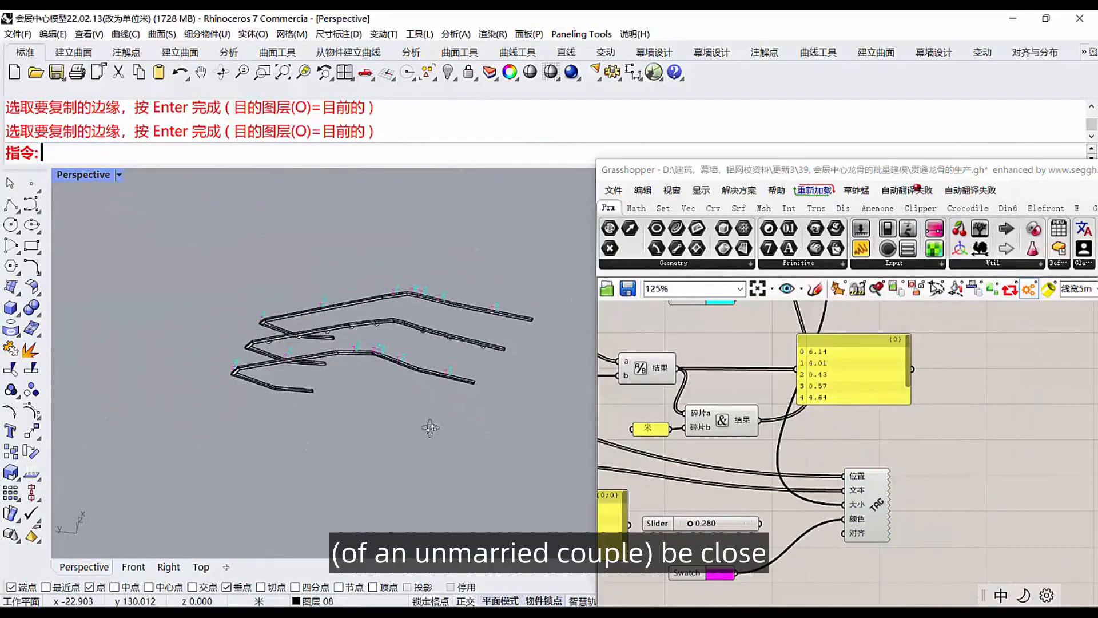
{"action": "scroll", "coordinate": [316, 375], "scroll_direction": "up", "scroll_amount": 10}
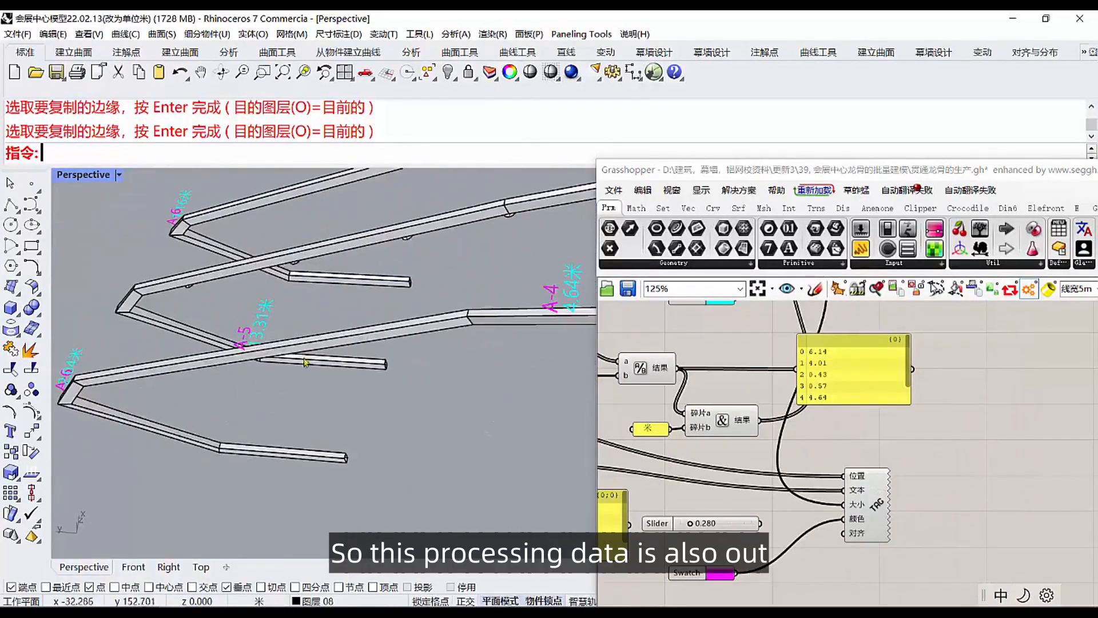
{"action": "left_click", "coordinate": [263, 370]}
{"action": "left_click", "coordinate": [502, 409]}
{"action": "scroll", "coordinate": [502, 409], "scroll_direction": "down", "scroll_amount": 6}
{"action": "right_click_drag", "start_coordinate": [480, 415], "coordinate": [436, 425]}
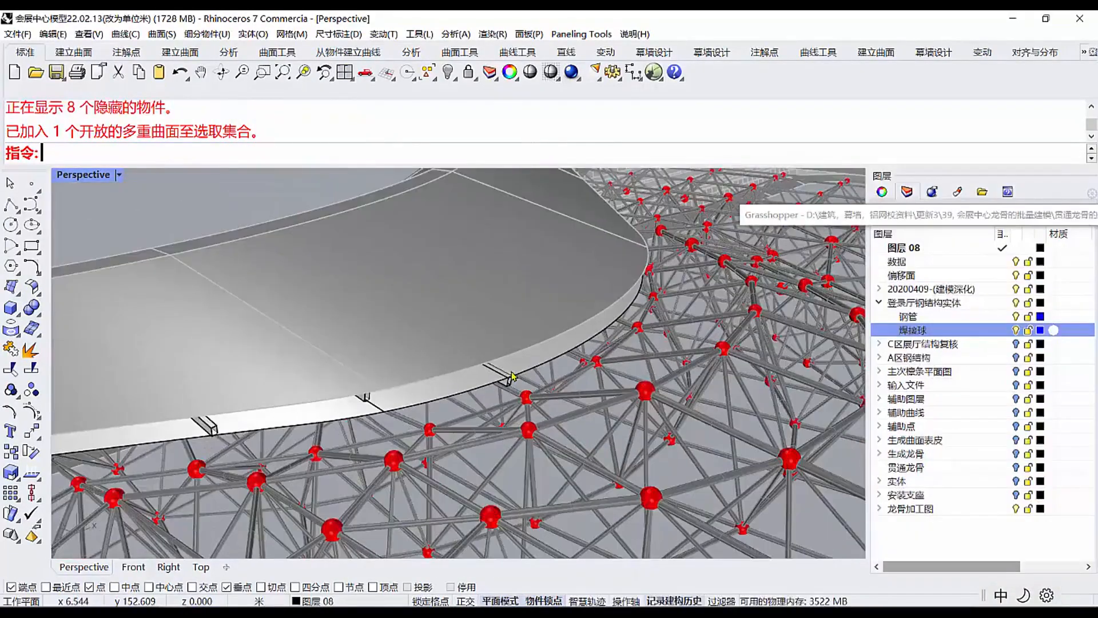
Select the keel at the curved surface edge and examine how far its end extends relative to the edge and the steel structure.
{"action": "scroll", "coordinate": [492, 409], "scroll_direction": "up", "scroll_amount": 8}
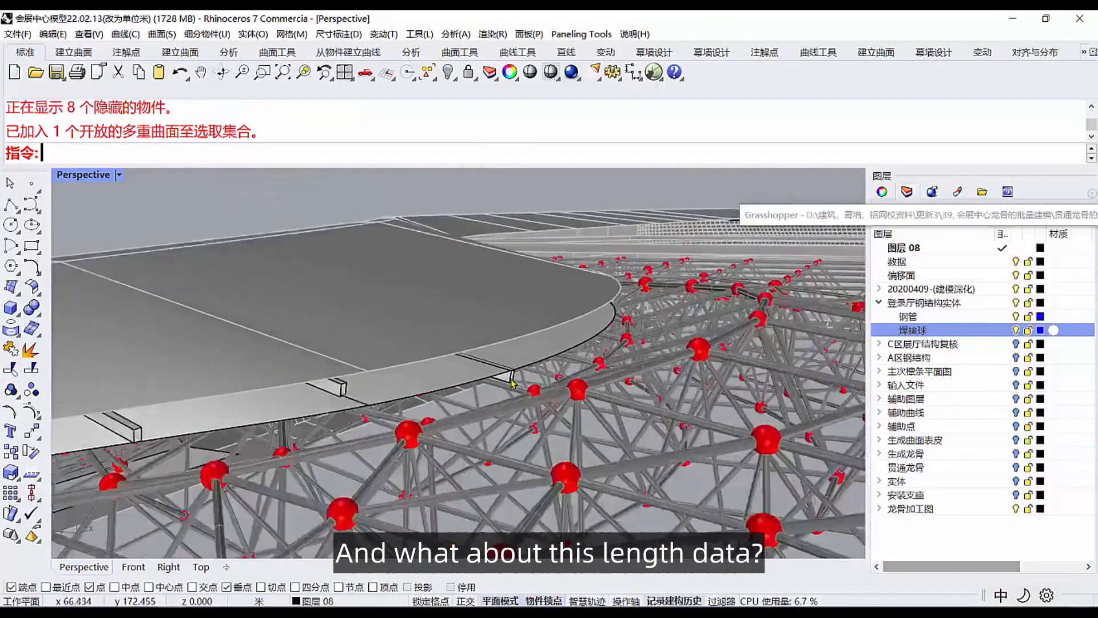
{"action": "scroll", "coordinate": [513, 384], "scroll_direction": "up", "scroll_amount": 3}
{"action": "left_click", "coordinate": [511, 384]}
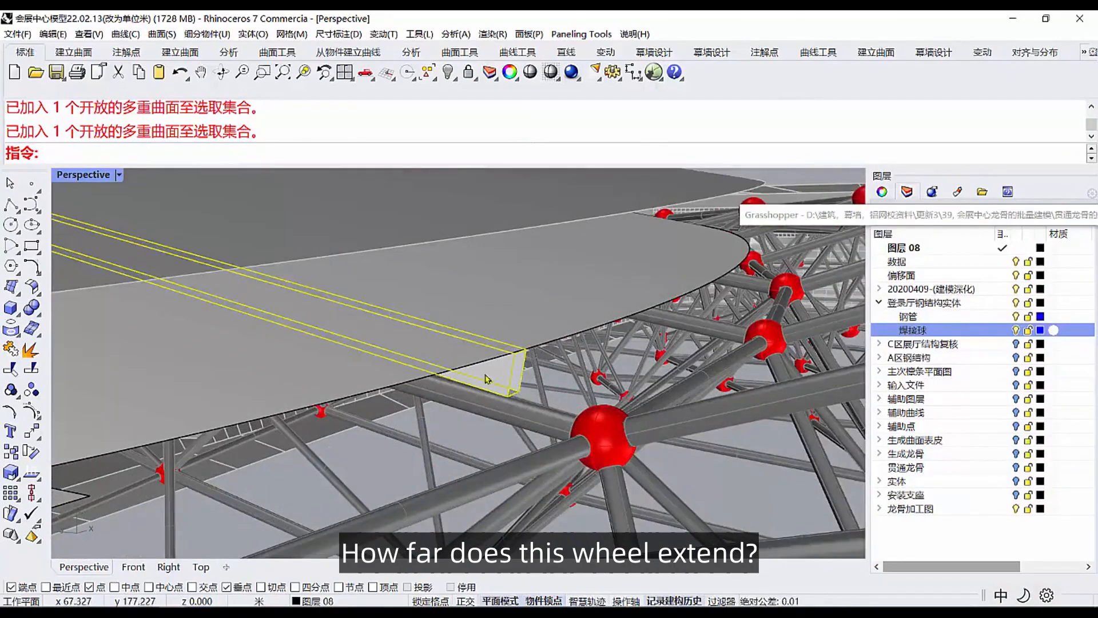
{"action": "scroll", "coordinate": [436, 422], "scroll_direction": "down", "scroll_amount": 6}
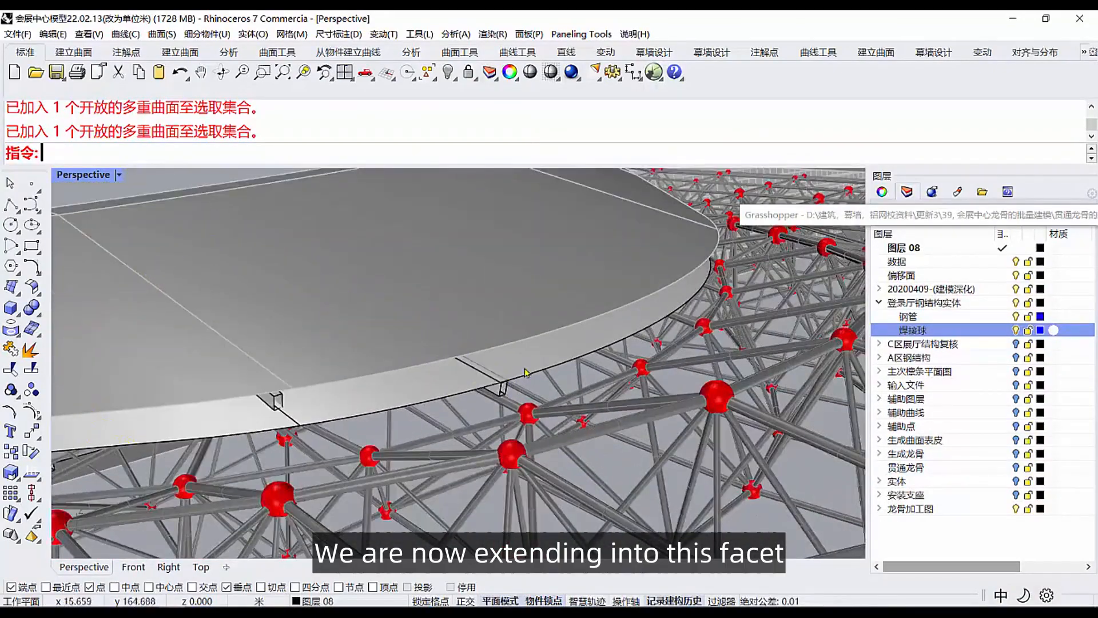
{"action": "scroll", "coordinate": [527, 372], "scroll_direction": "up", "scroll_amount": 5}
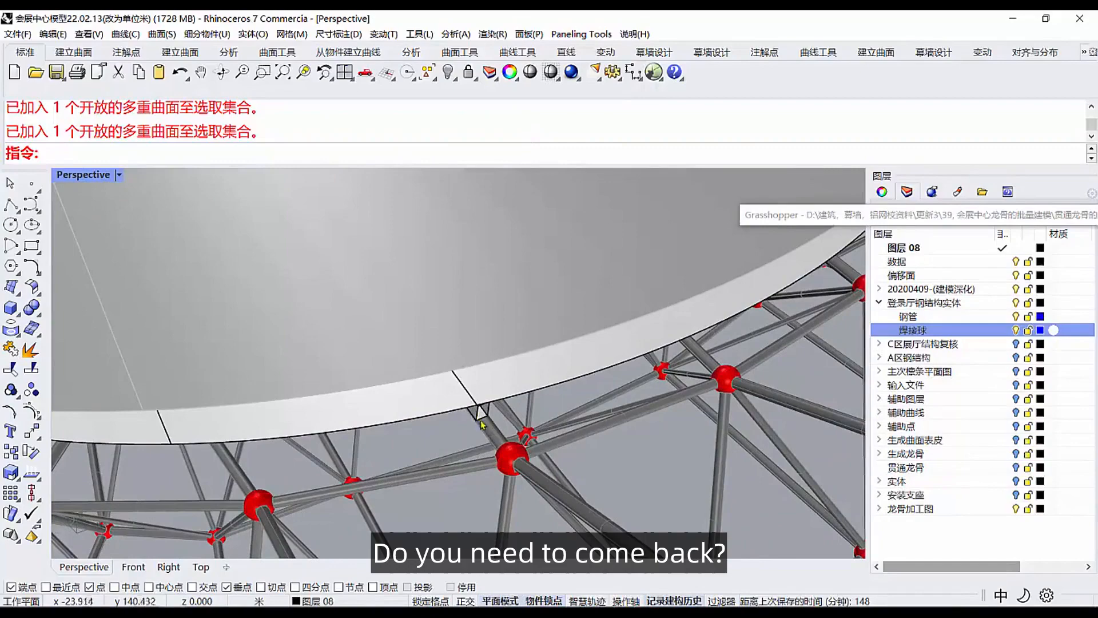
{"action": "right_click_drag", "start_coordinate": [489, 471], "coordinate": [530, 401]}
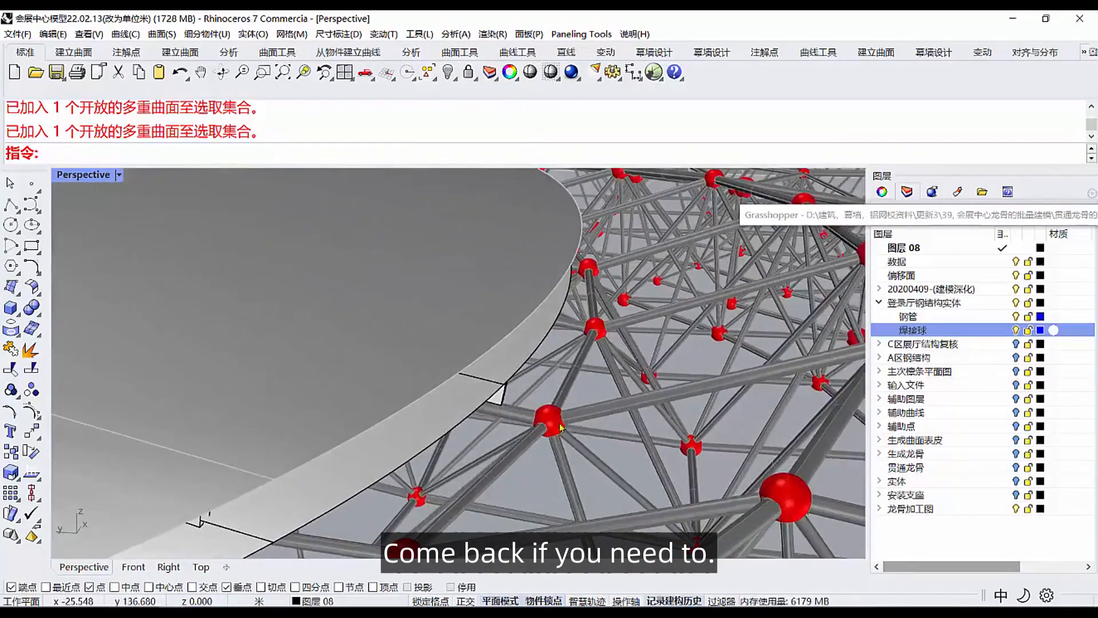
{"action": "scroll", "coordinate": [476, 403], "scroll_direction": "up", "scroll_amount": 2}
{"action": "scroll", "coordinate": [477, 405], "scroll_direction": "up", "scroll_amount": 2}
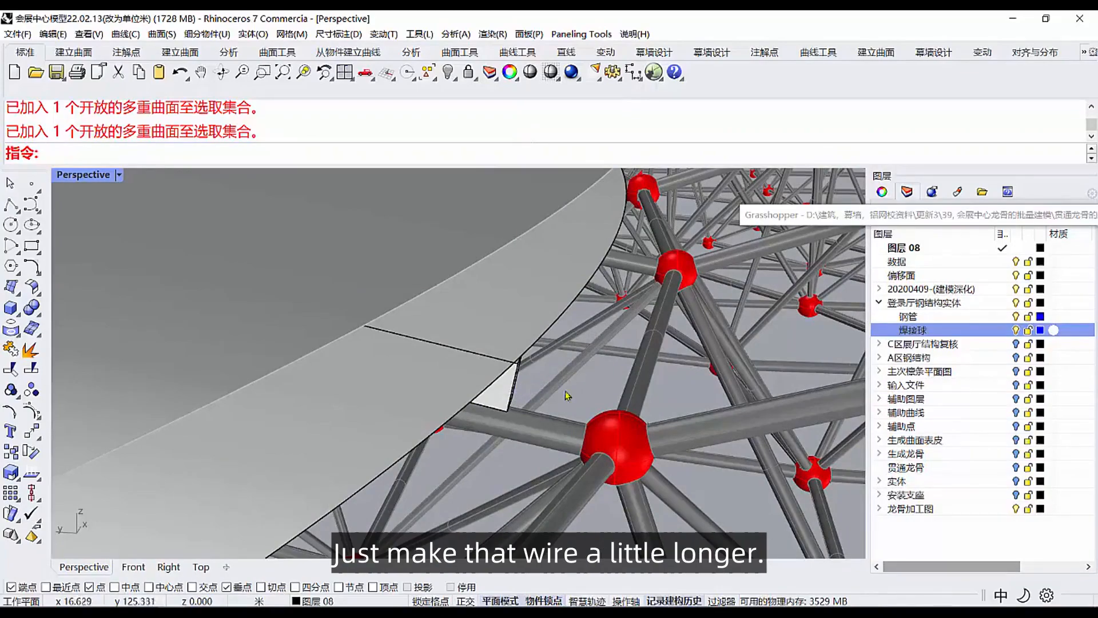
{"action": "scroll", "coordinate": [559, 367], "scroll_direction": "down", "scroll_amount": 3}
{"action": "right_click_drag", "start_coordinate": [515, 394], "coordinate": [486, 377]}
{"action": "scroll", "coordinate": [515, 377], "scroll_direction": "up", "scroll_amount": 8}
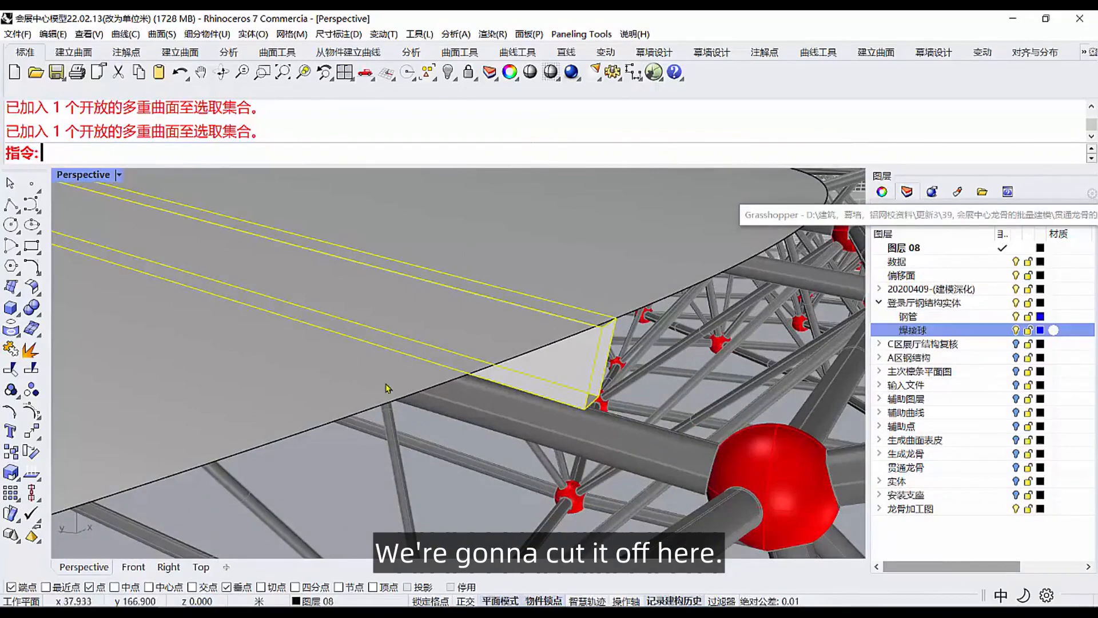
Bring up the Grasshopper definition to review the length text tag component, and inspect the rest of the keels along the roof edge.
{"action": "left_click", "coordinate": [826, 216]}
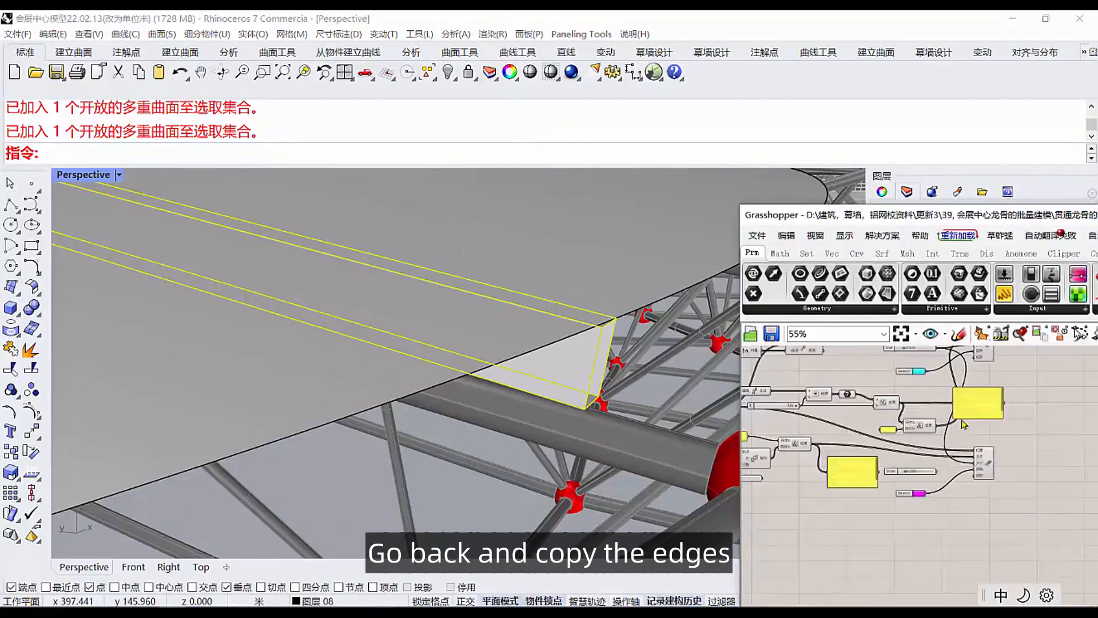
{"action": "scroll", "coordinate": [974, 440], "scroll_direction": "up", "scroll_amount": 8}
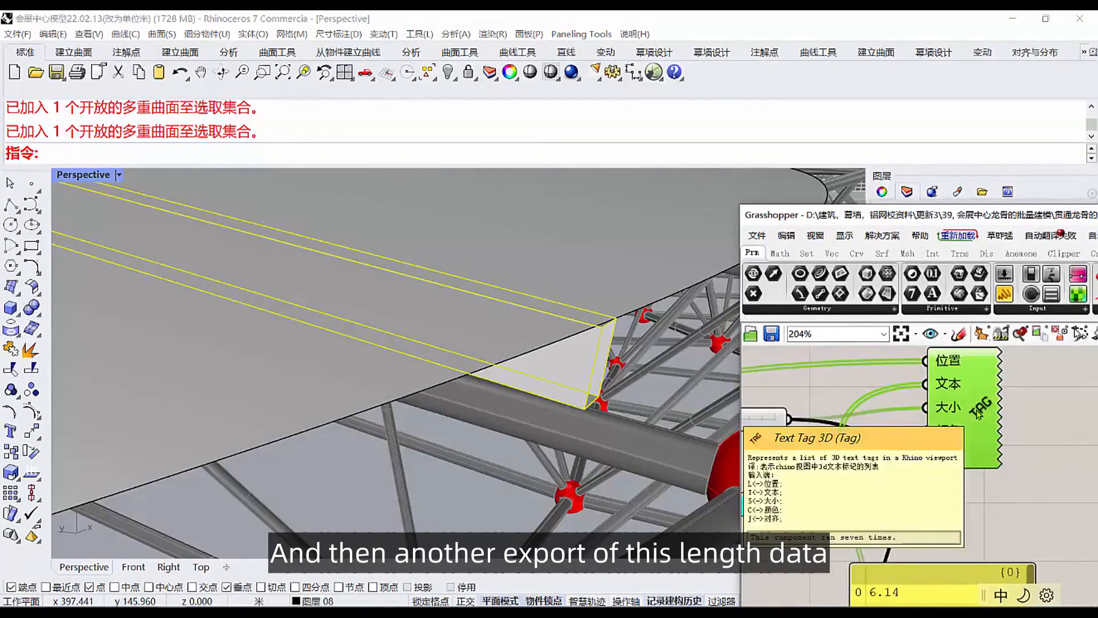
{"action": "scroll", "coordinate": [977, 403], "scroll_direction": "down", "scroll_amount": 10}
{"action": "scroll", "coordinate": [977, 404], "scroll_direction": "up", "scroll_amount": 3}
{"action": "scroll", "coordinate": [591, 412], "scroll_direction": "down", "scroll_amount": 6}
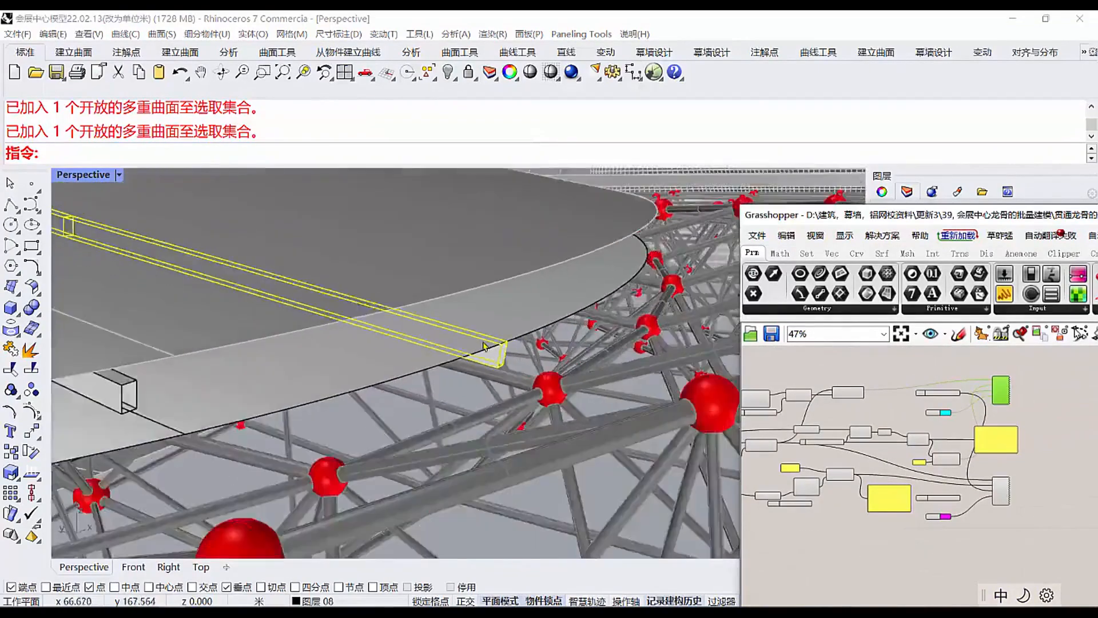
{"action": "scroll", "coordinate": [543, 340], "scroll_direction": "up", "scroll_amount": 3}
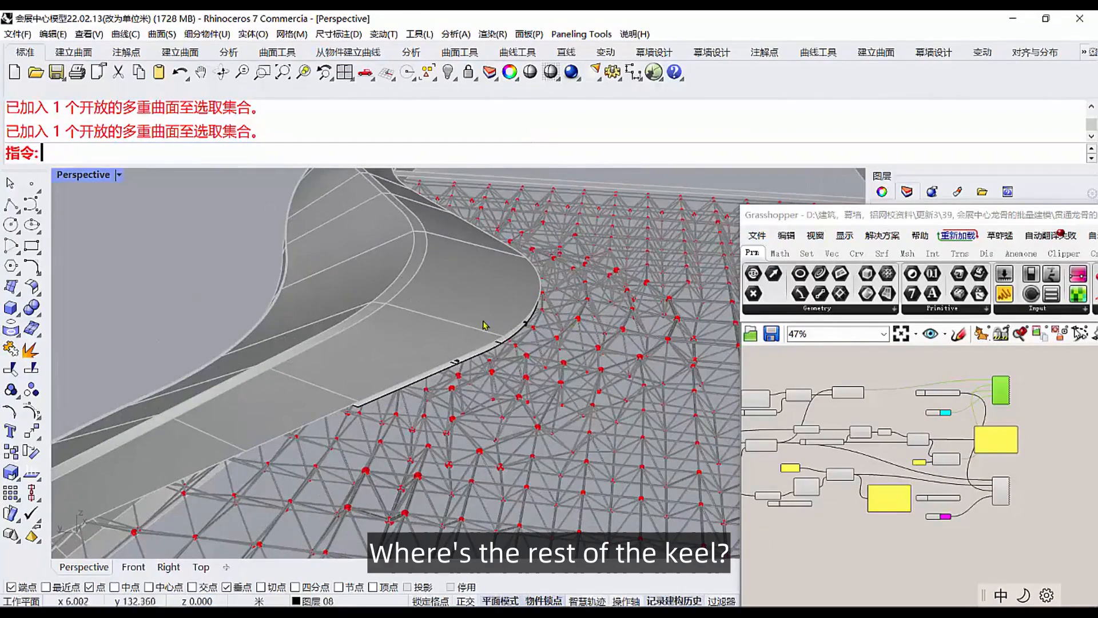
{"action": "right_click_drag", "start_coordinate": [709, 416], "coordinate": [602, 355]}
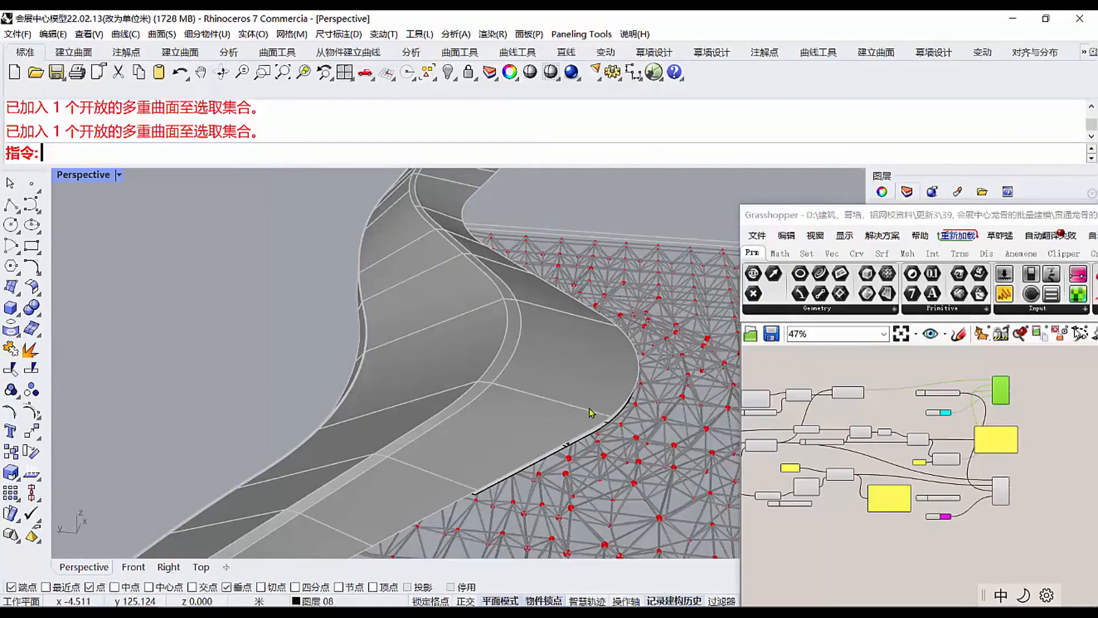